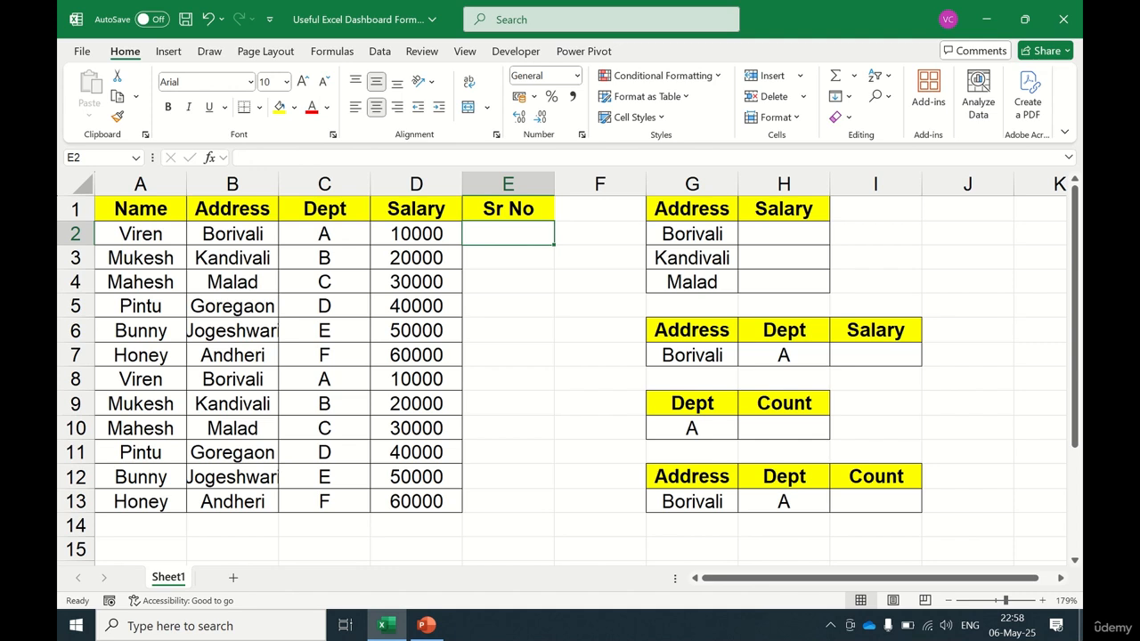
Step: Enter the formula =ROWS($B$2:B2) in E2 to generate a serial number
key(Up)
key(Down)
text(=row)
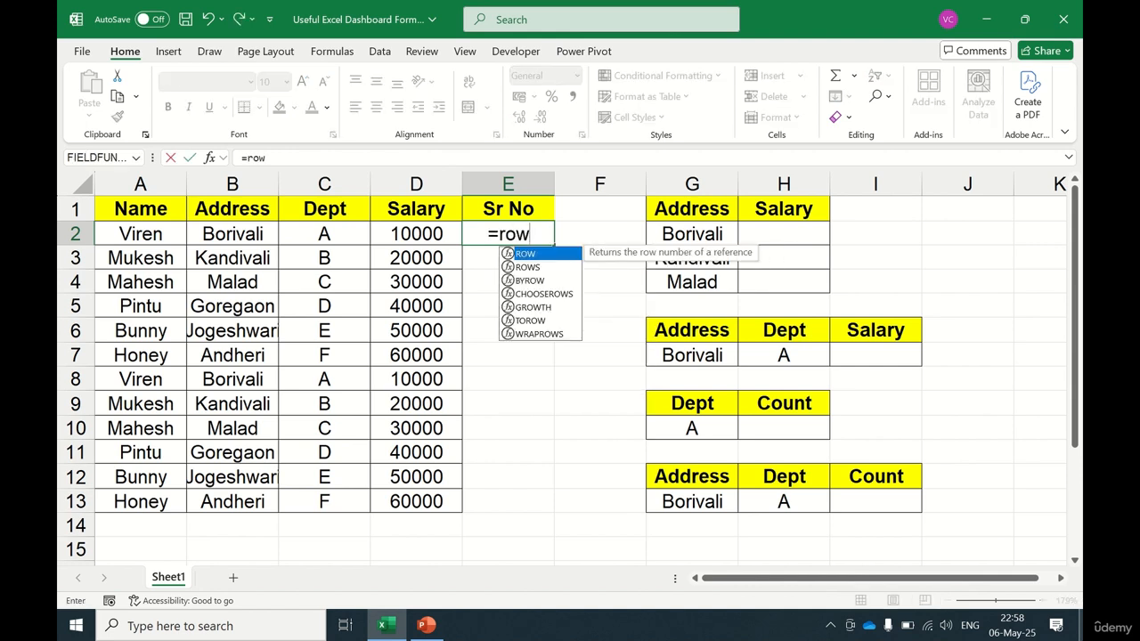
text(s)
key(Tab)
key(Left)
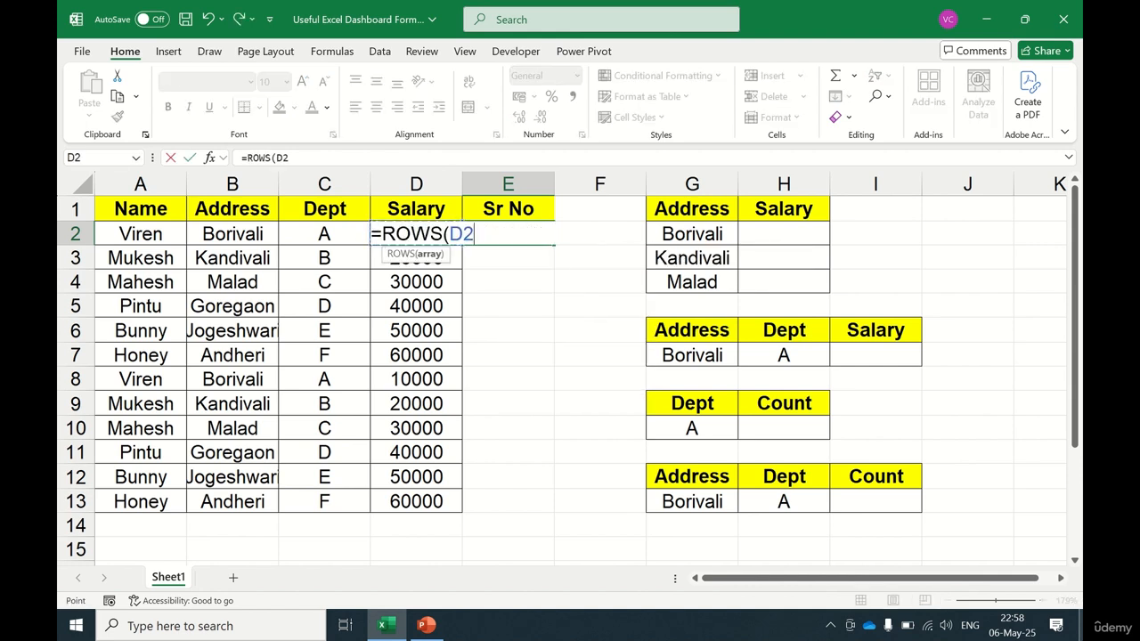
key(Left)
key(Left)
key(Right)
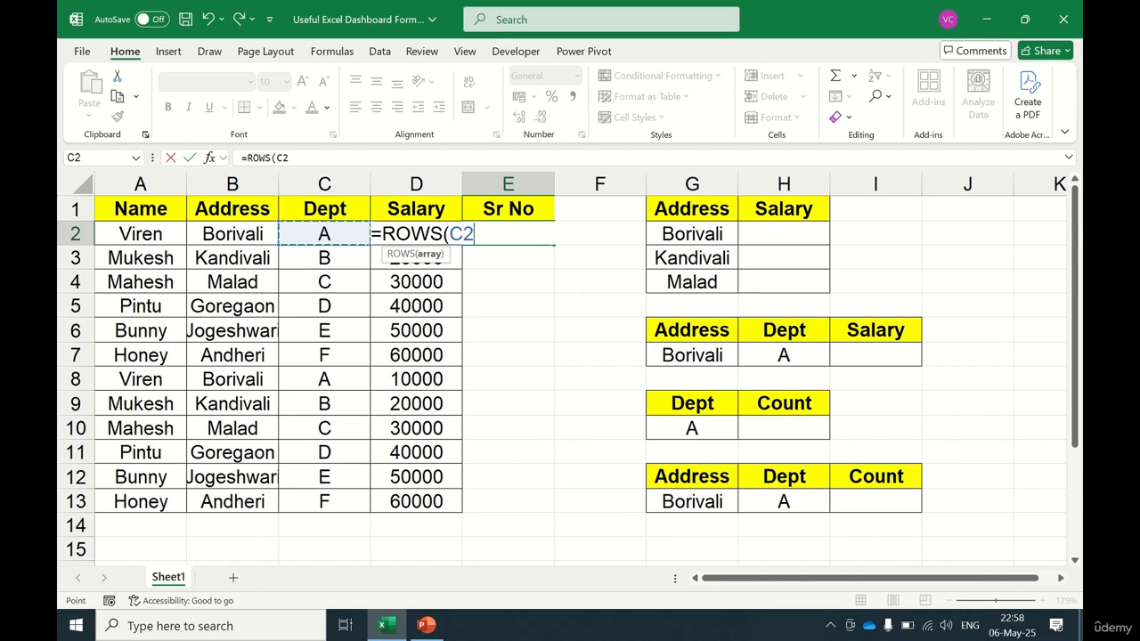
key(Left)
key(Right)
key(Left)
key(F8)
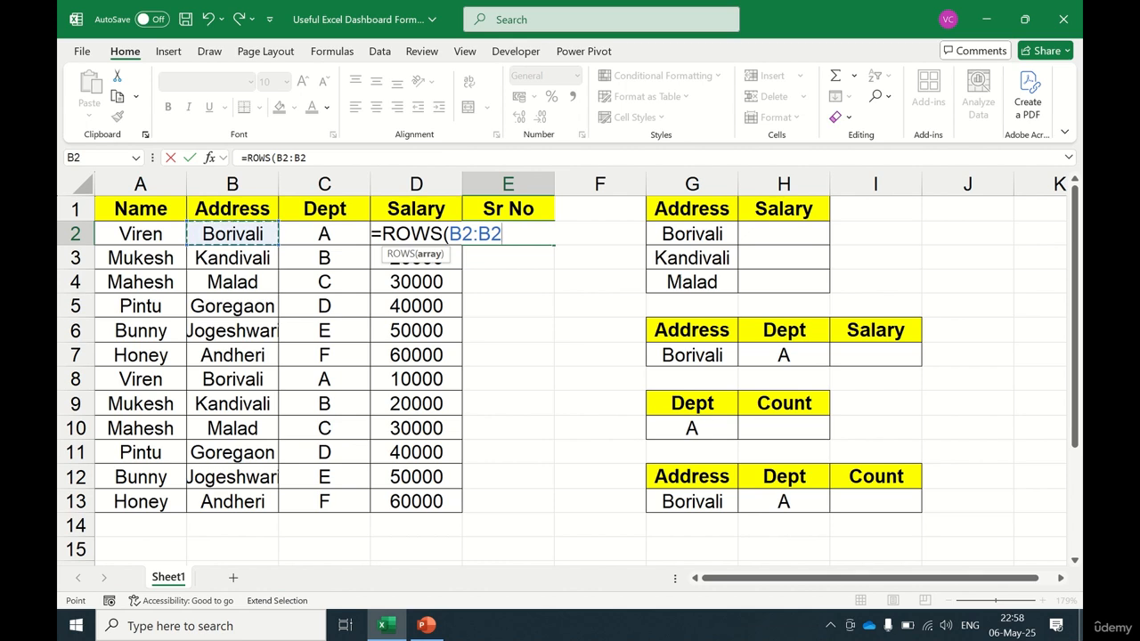
text())
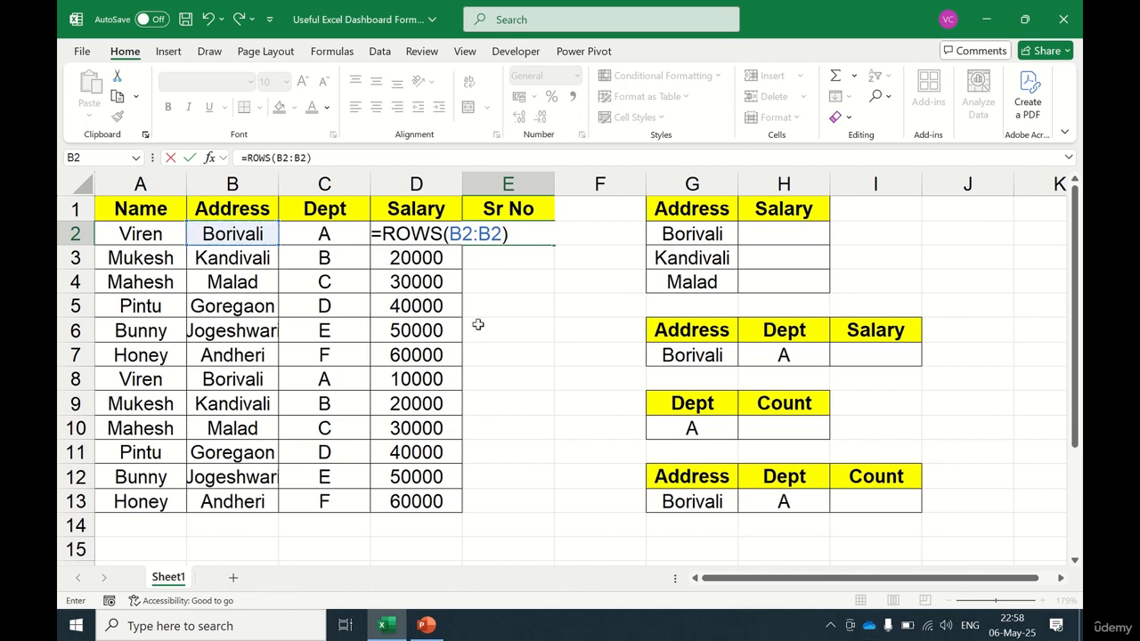
click(464, 233)
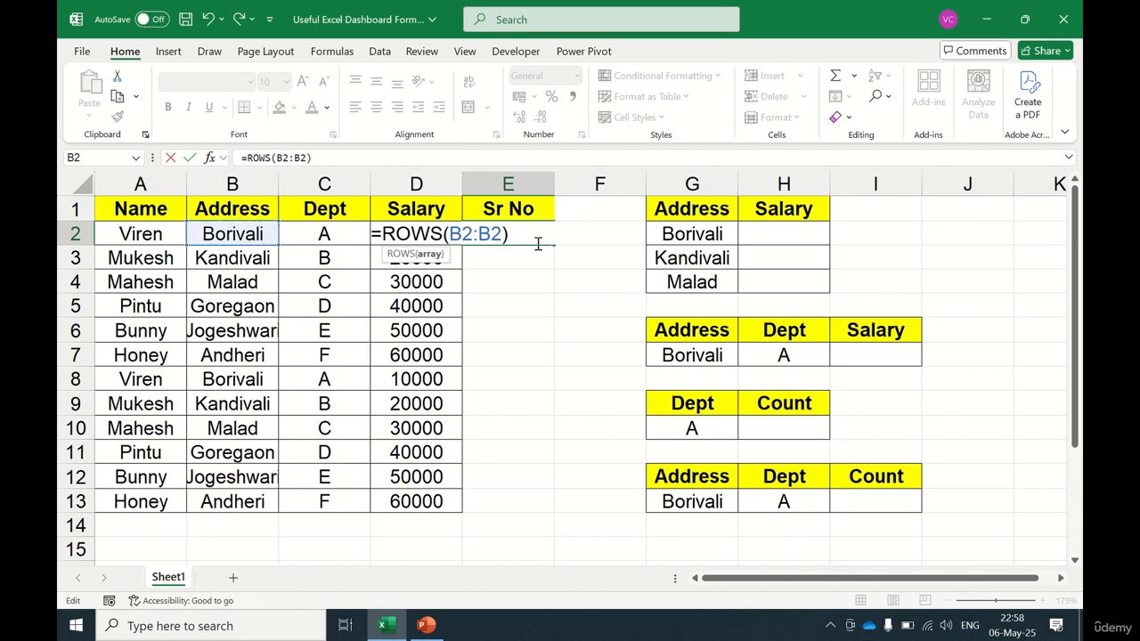
key(F4)
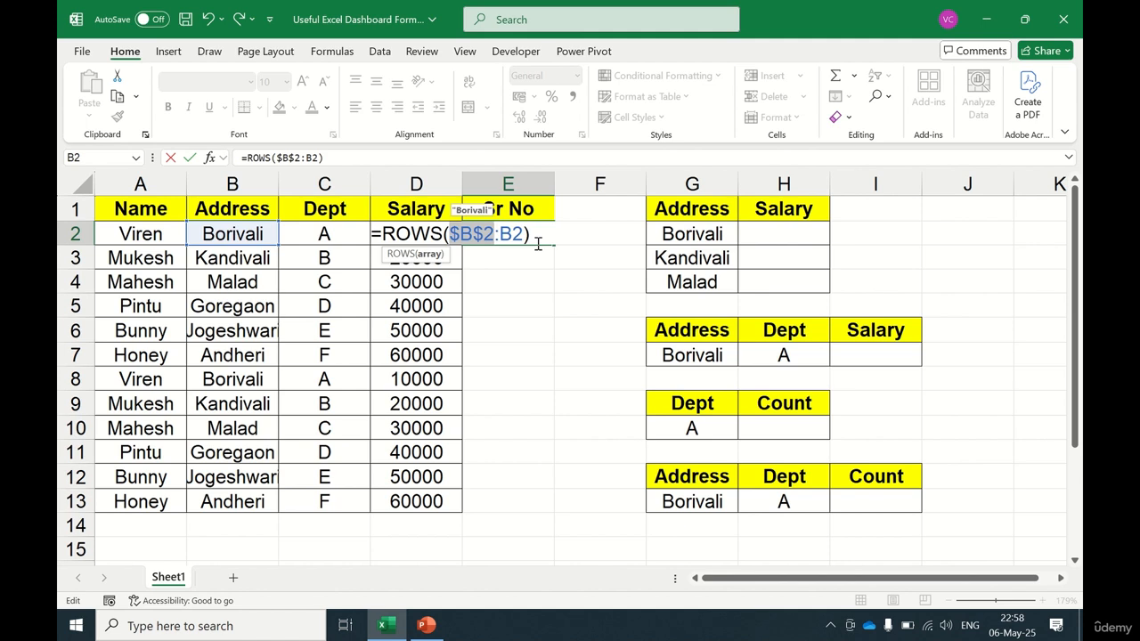
key(Left)
key(Left)
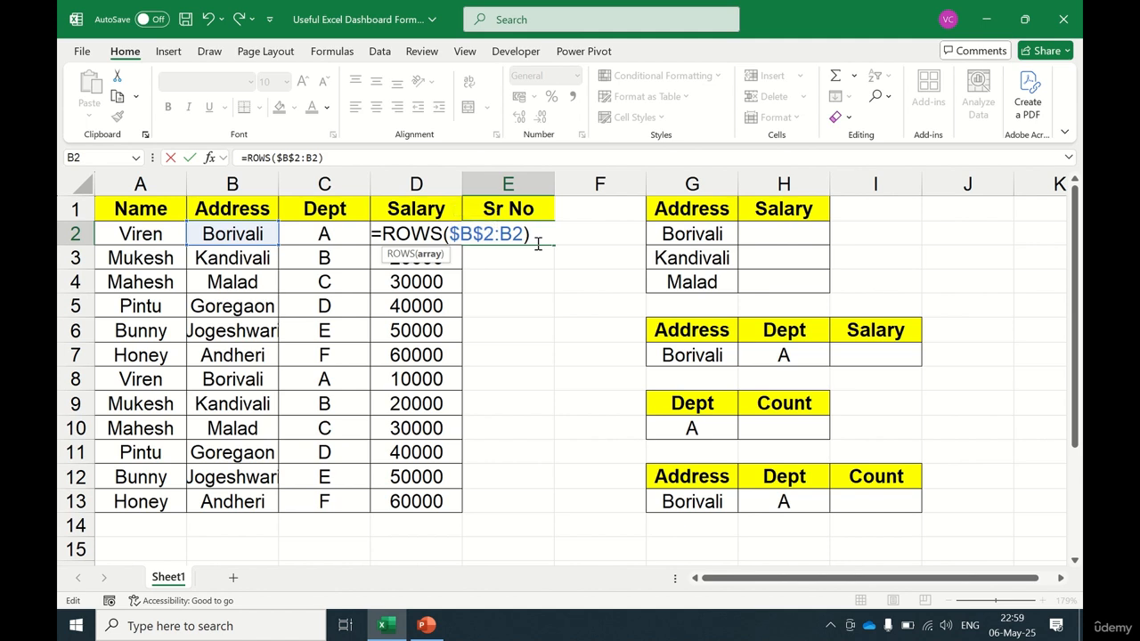
key(Right)
key(Right)
key(Right)
key(Return)
key(Up)
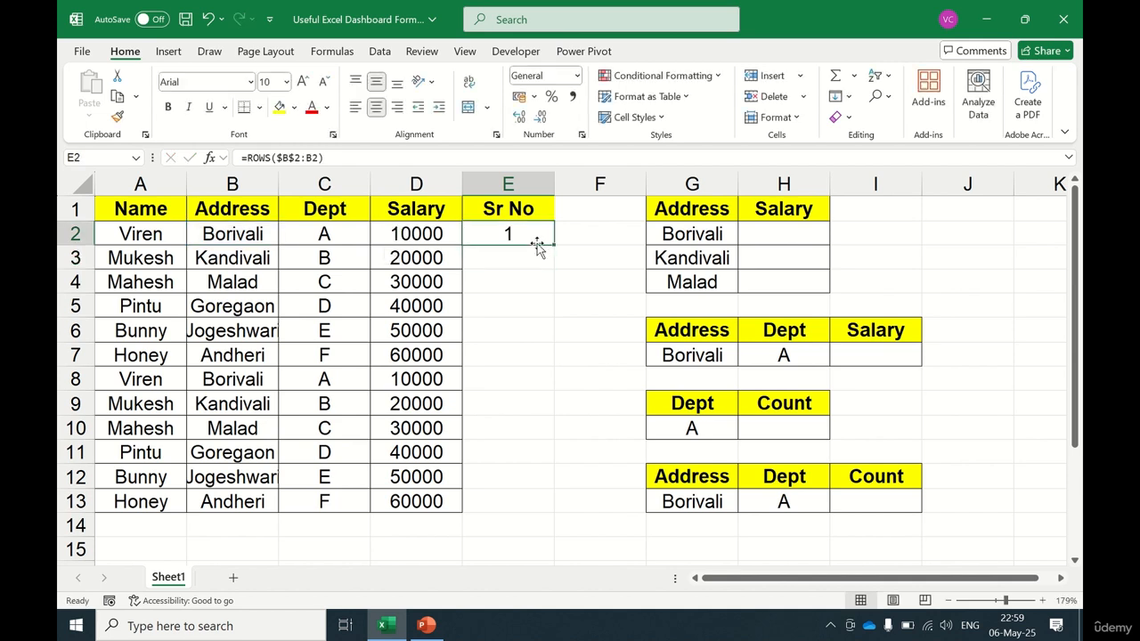
Step: Copy the serial-number formula down the Sr No column through row 13
key(ctrl+c)
key(Down)
key(shift+Down)
key(shift+Down)
key(shift+Down)
key(shift+Down)
key(shift+Down)
key(shift+Down)
key(shift+Down)
key(shift+Down)
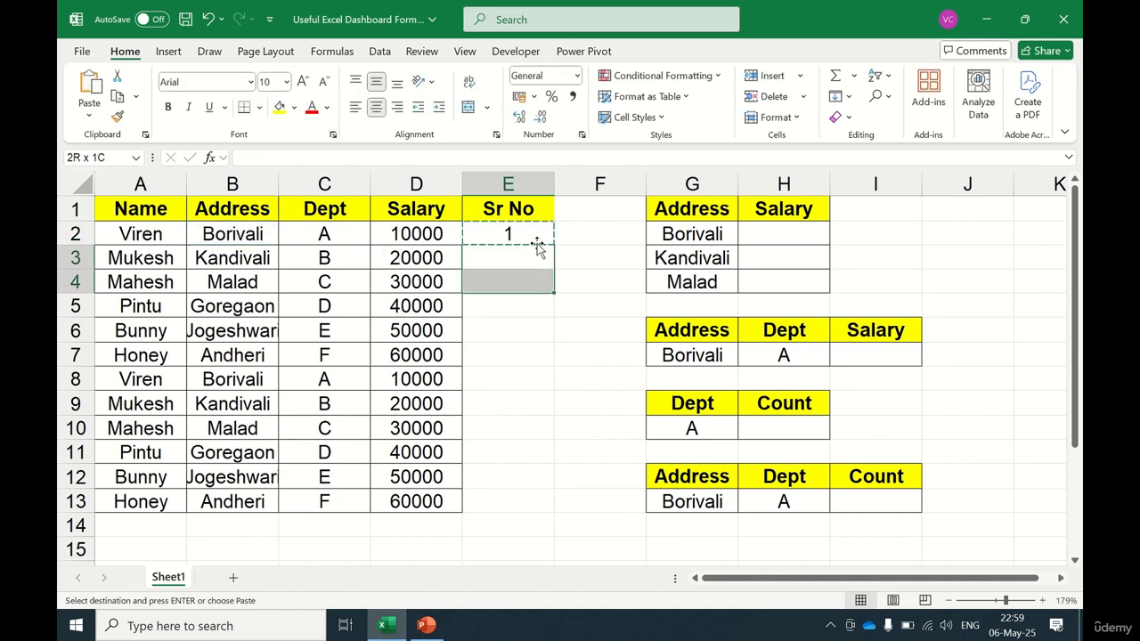
key(shift+Down)
key(shift+Down)
key(ctrl+v)
key(Up)
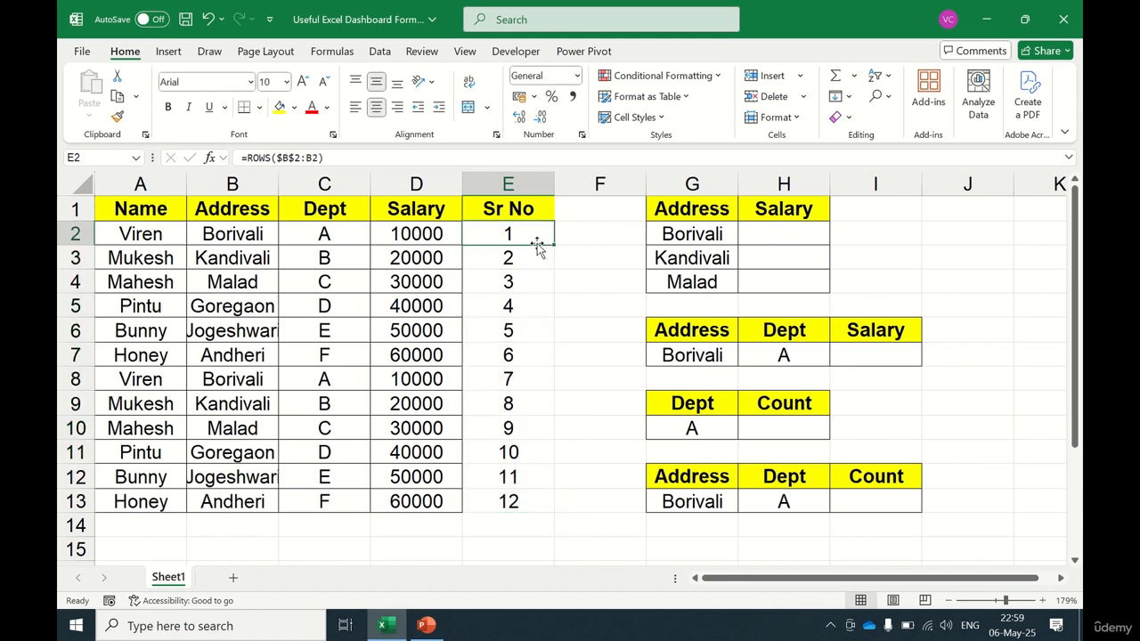
Step: Review the filled Sr No values in E2:E13
key(Escape)
key(ctrl+shift+Down)
key(Down)
key(Up)
key(Up)
key(Down)
key(ctrl+shift+Down)
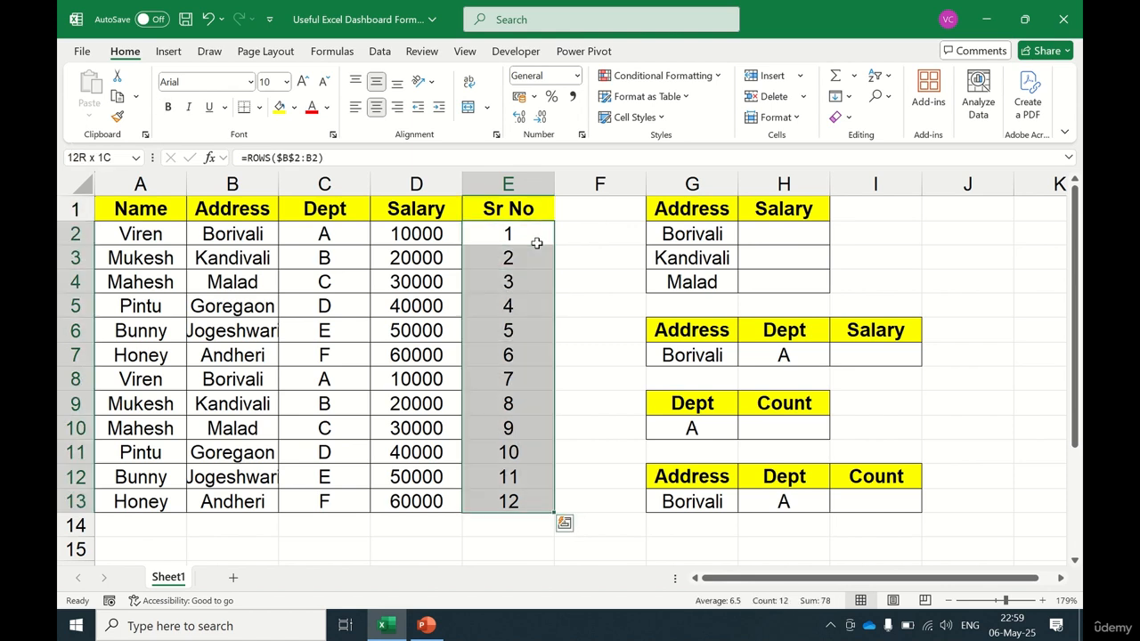
key(Up)
key(Down)
key(Up)
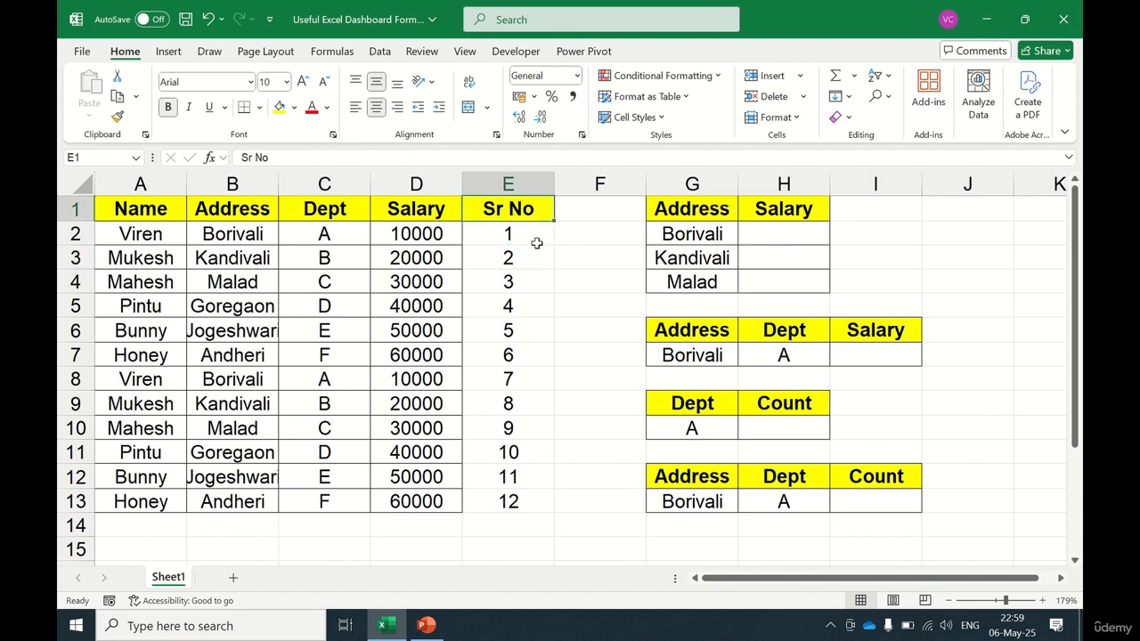
Step: Examine the Address and Salary summary table headers and cells in G1:H4
key(Right)
key(Right)
key(Right)
key(Right)
key(Left)
key(Left)
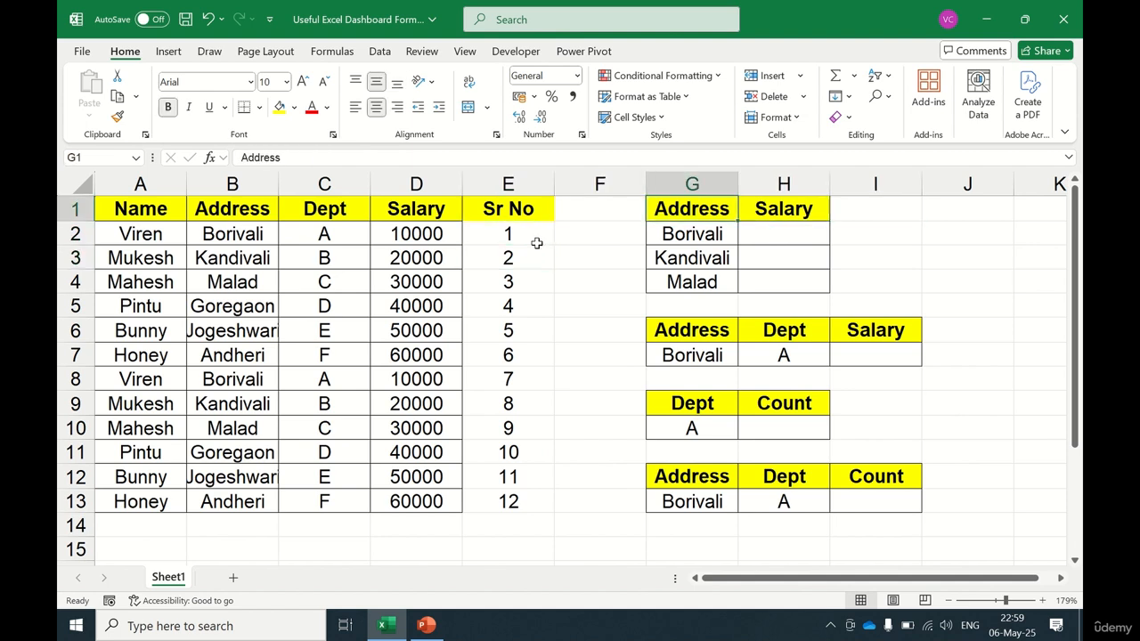
key(Down)
key(Up)
key(shift+Right)
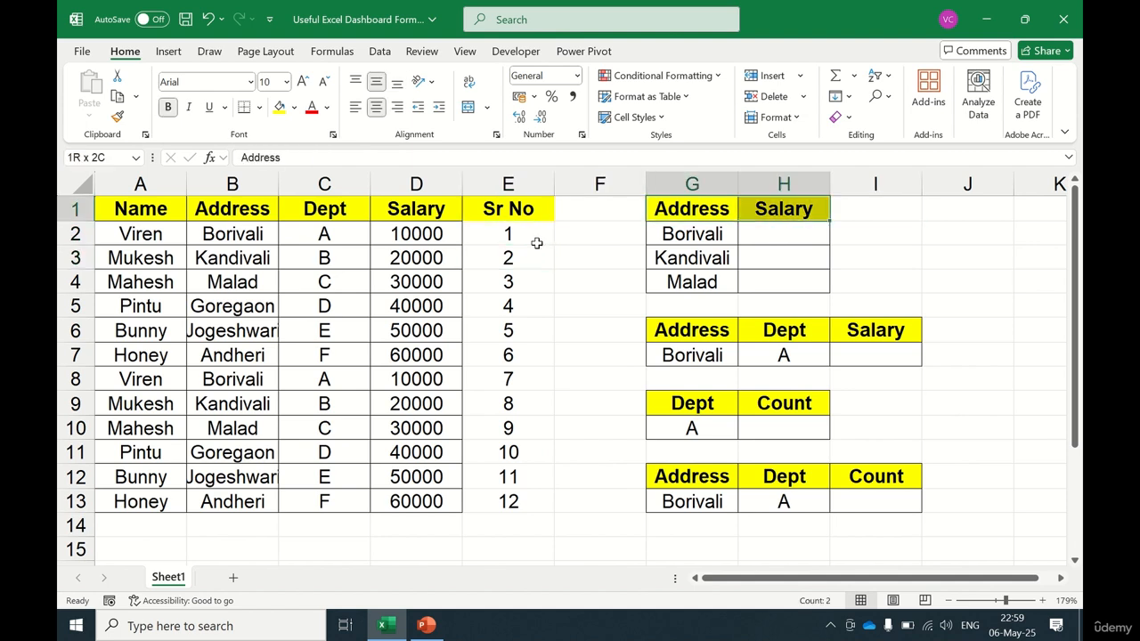
key(Down)
key(Up)
key(Right)
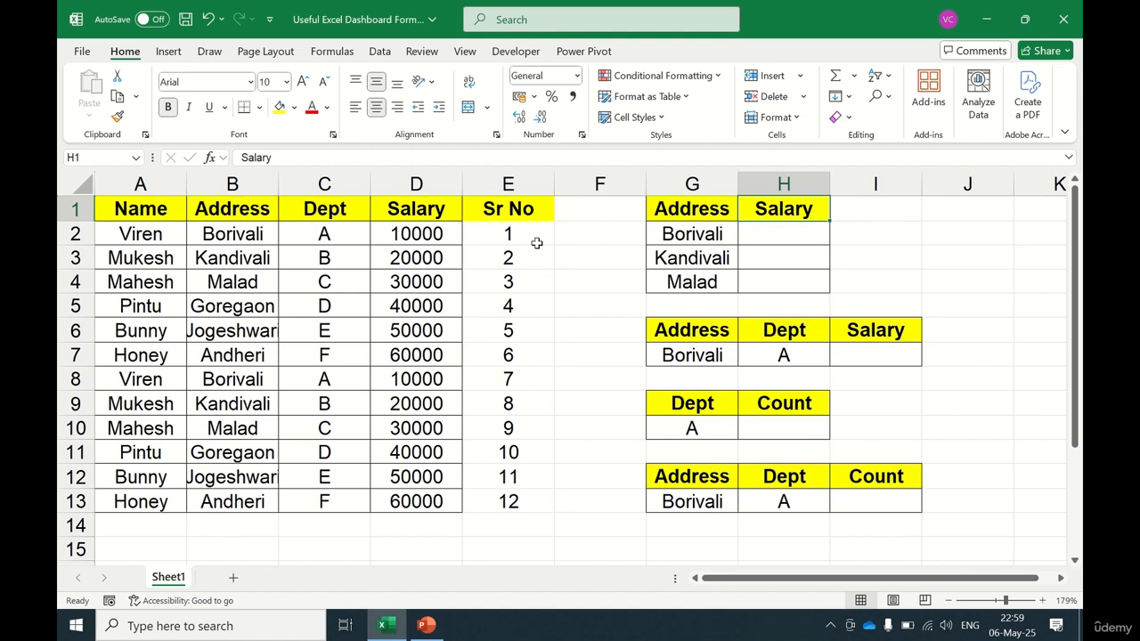
key(Down)
key(shift+Down)
key(shift+Down)
key(Up)
key(Down)
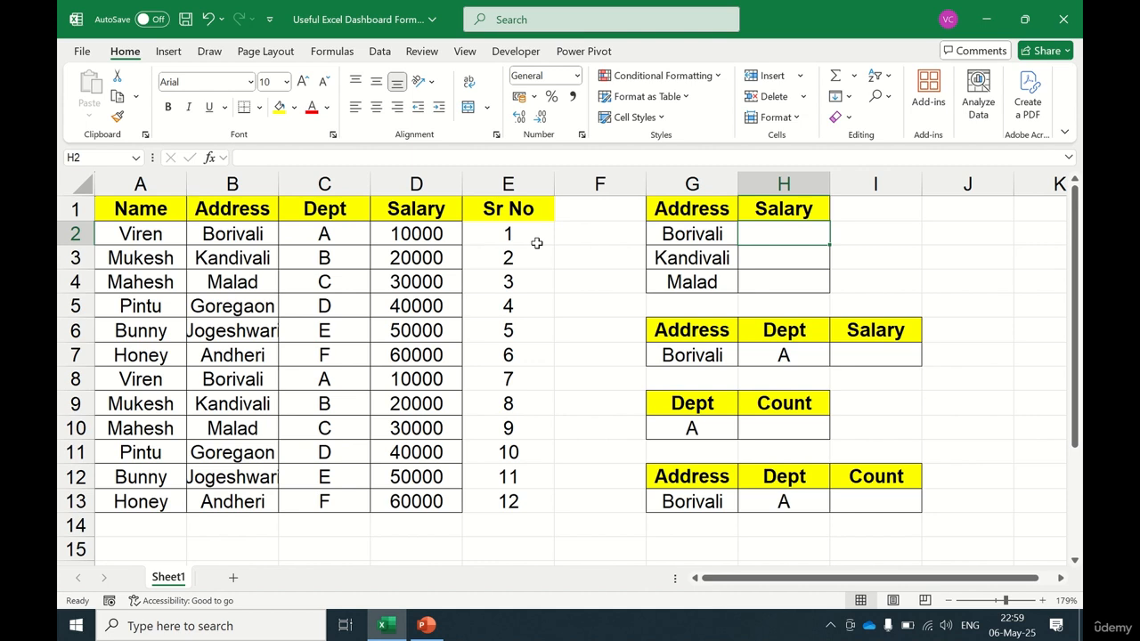
Step: Enter =SUMIF($B$2:$B$13,G2,$D$2:$D$13) in H2 to total salary for the address
key(Up)
key(Down)
key(Down)
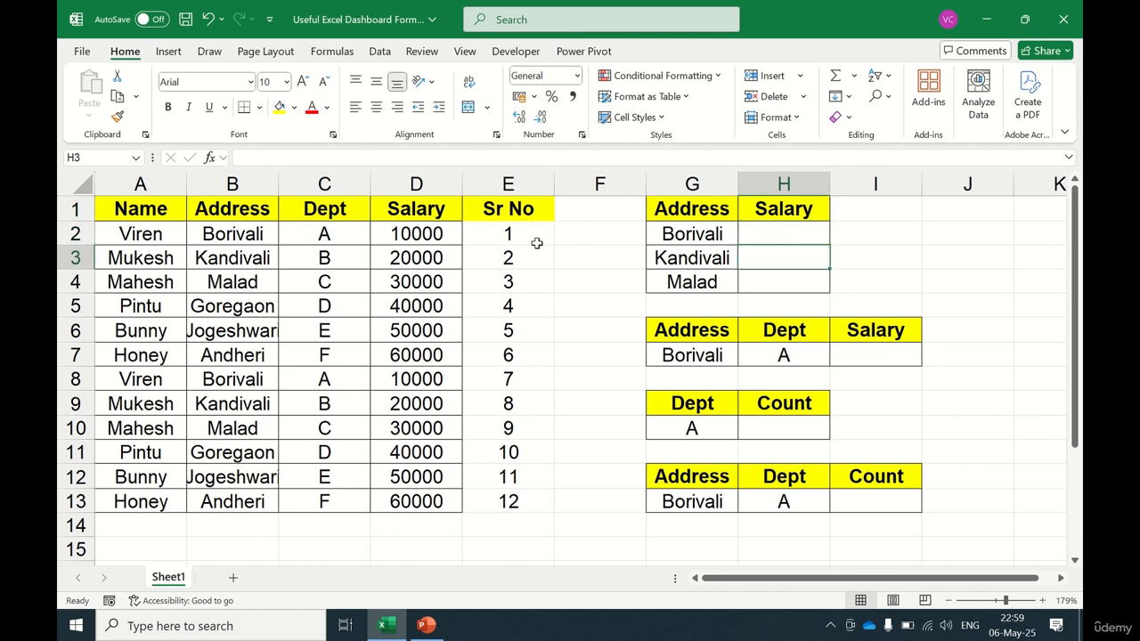
key(Up)
text(=sumi)
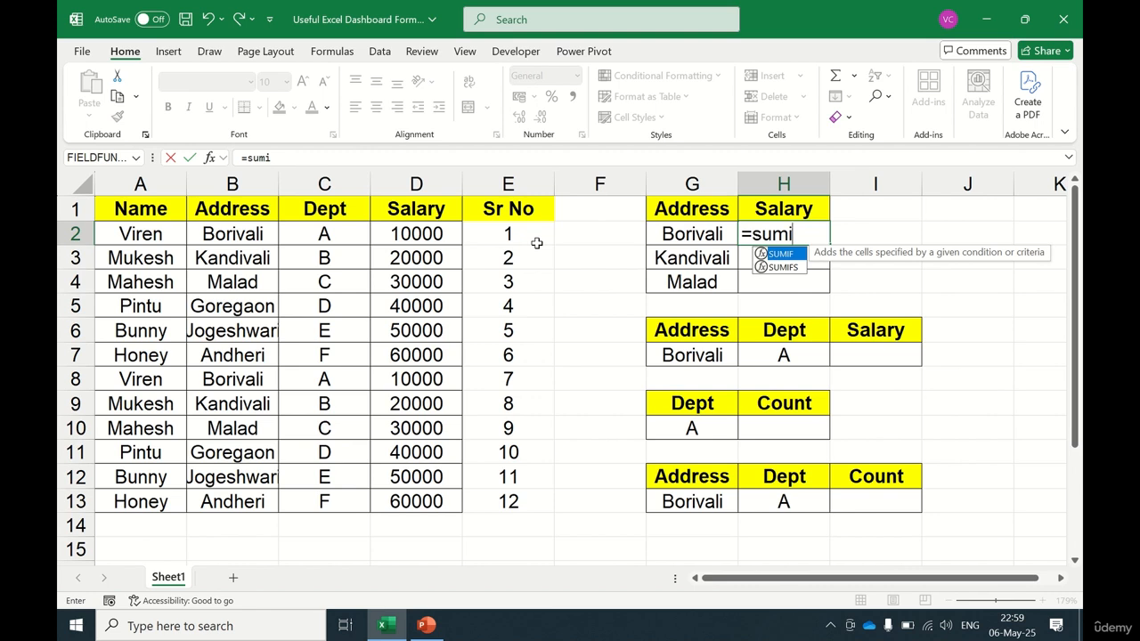
key(Tab)
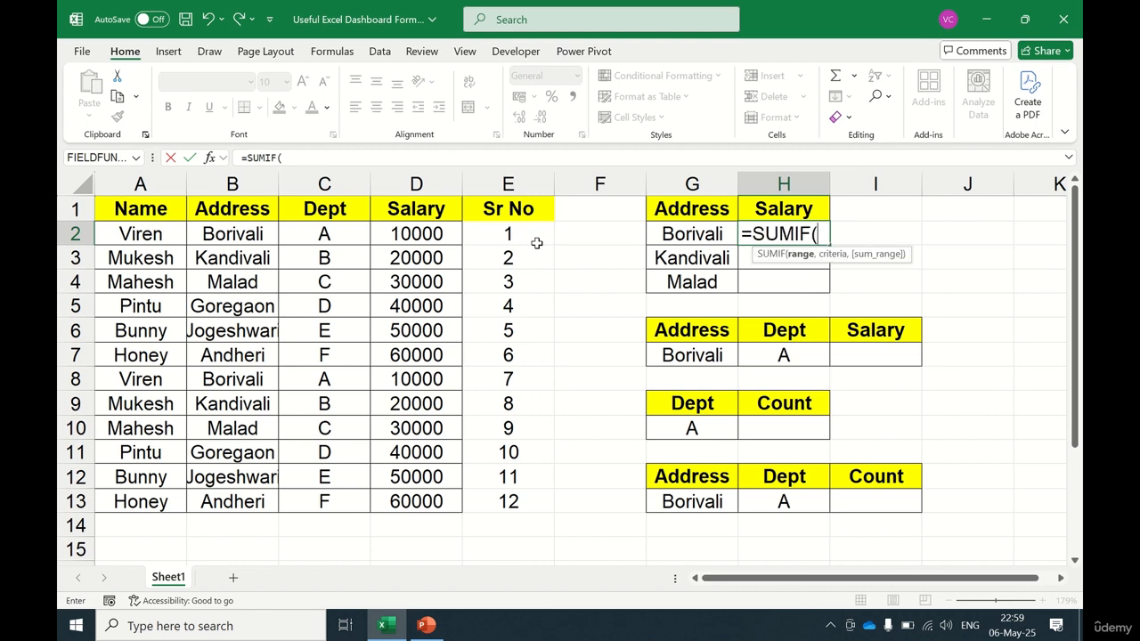
key(Left)
key(Left)
key(Left)
key(Left)
key(Left)
key(Left)
key(ctrl+shift+Down)
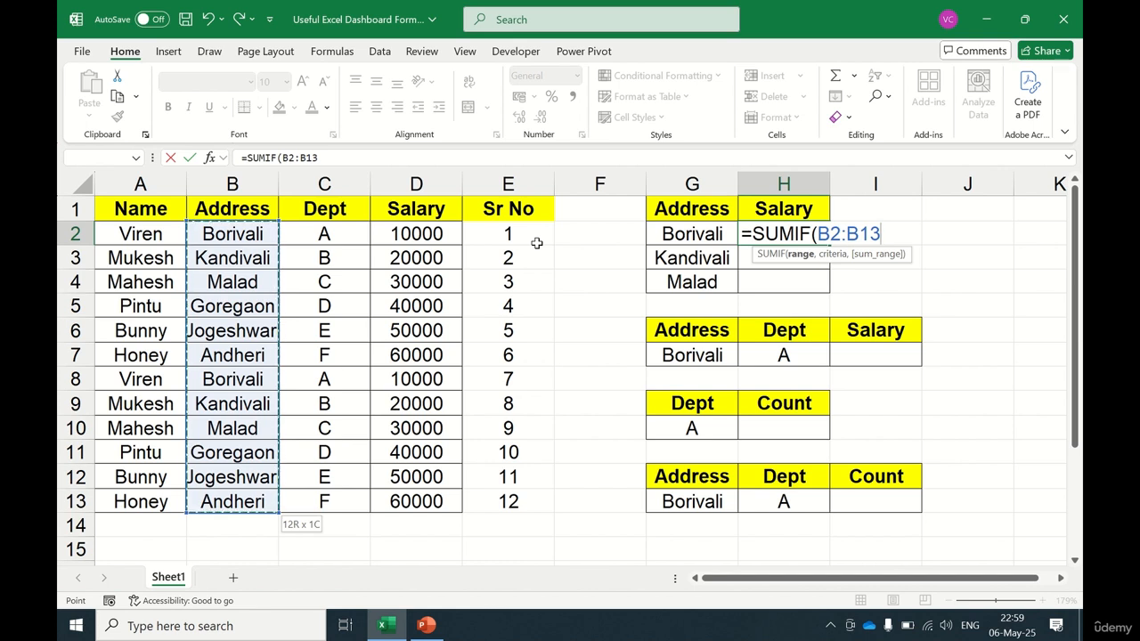
key(F4)
text(,)
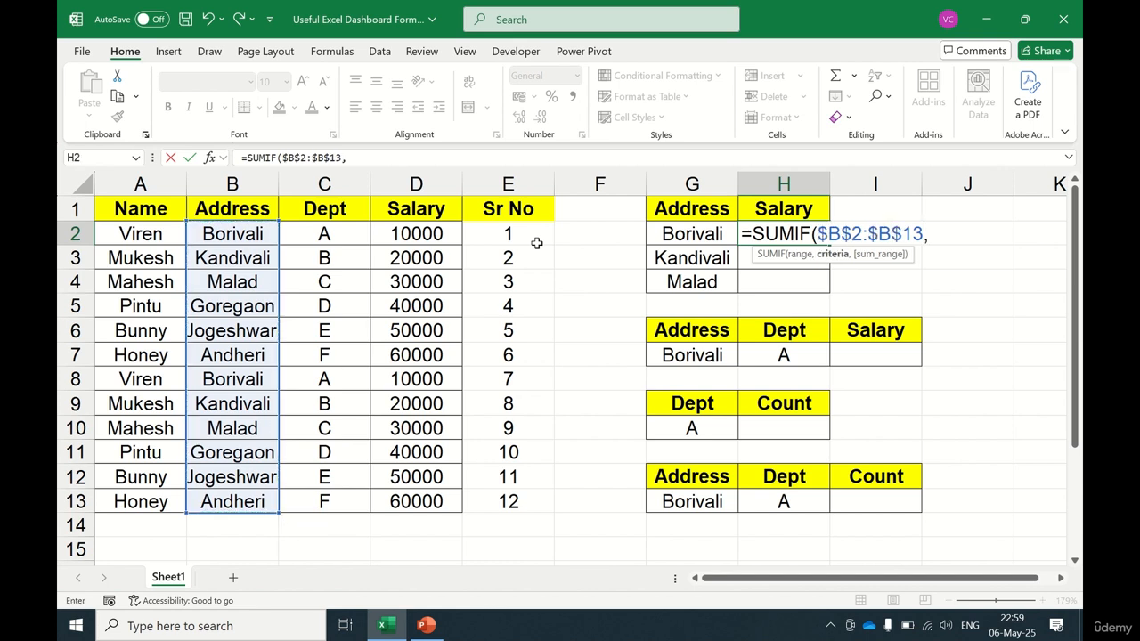
key(Left)
key(Left)
key(Right)
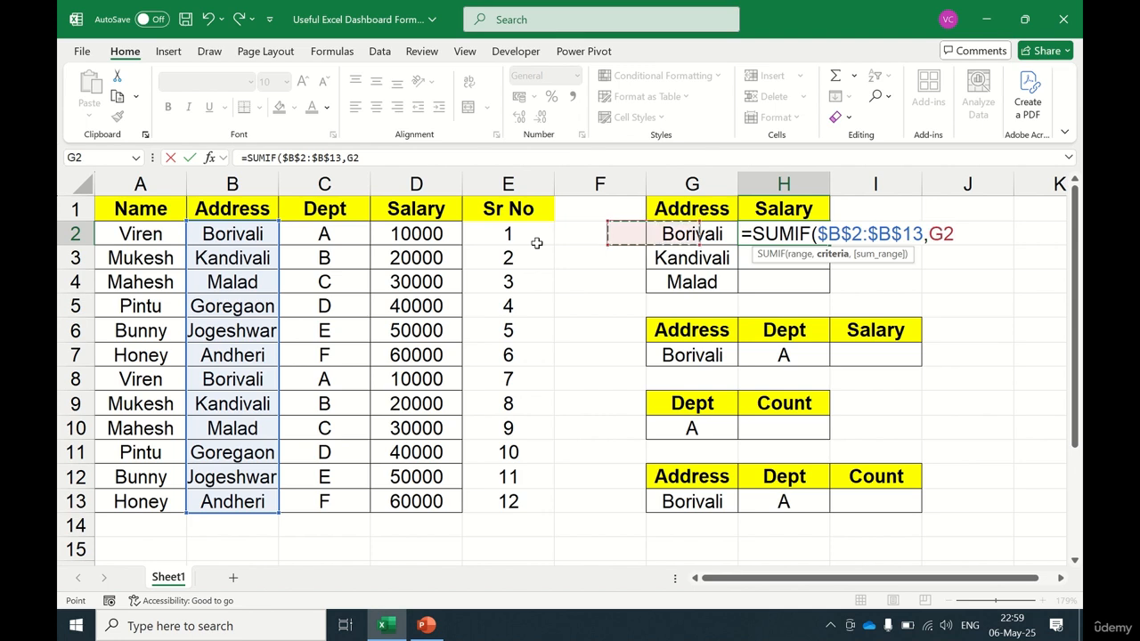
text(,)
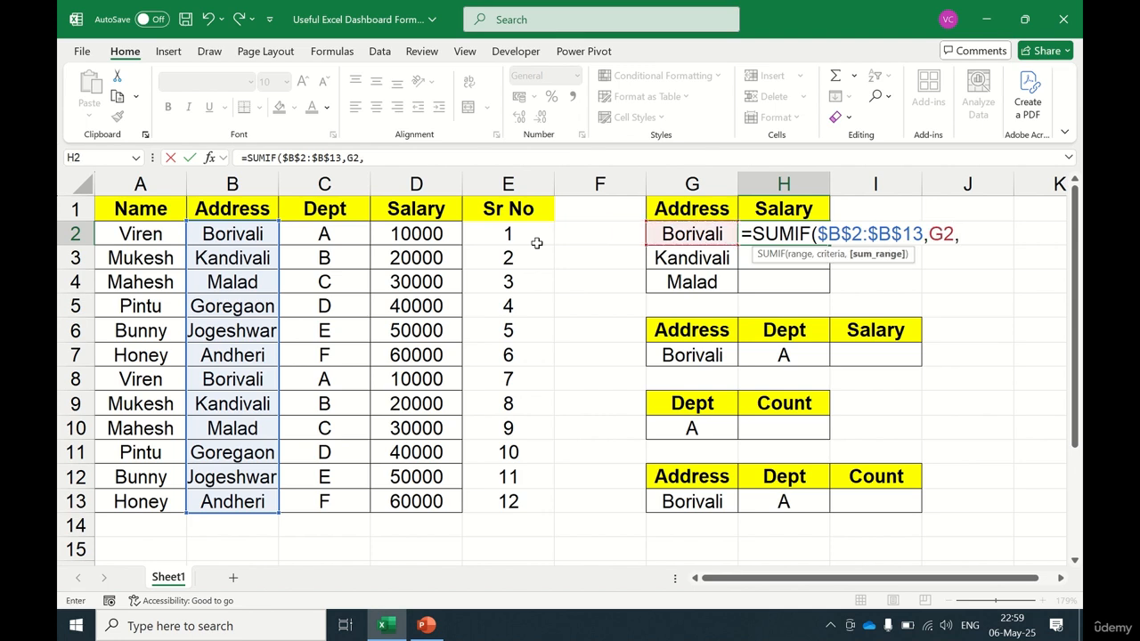
key(Left)
key(Left)
key(Left)
key(Left)
key(ctrl+shift+Down)
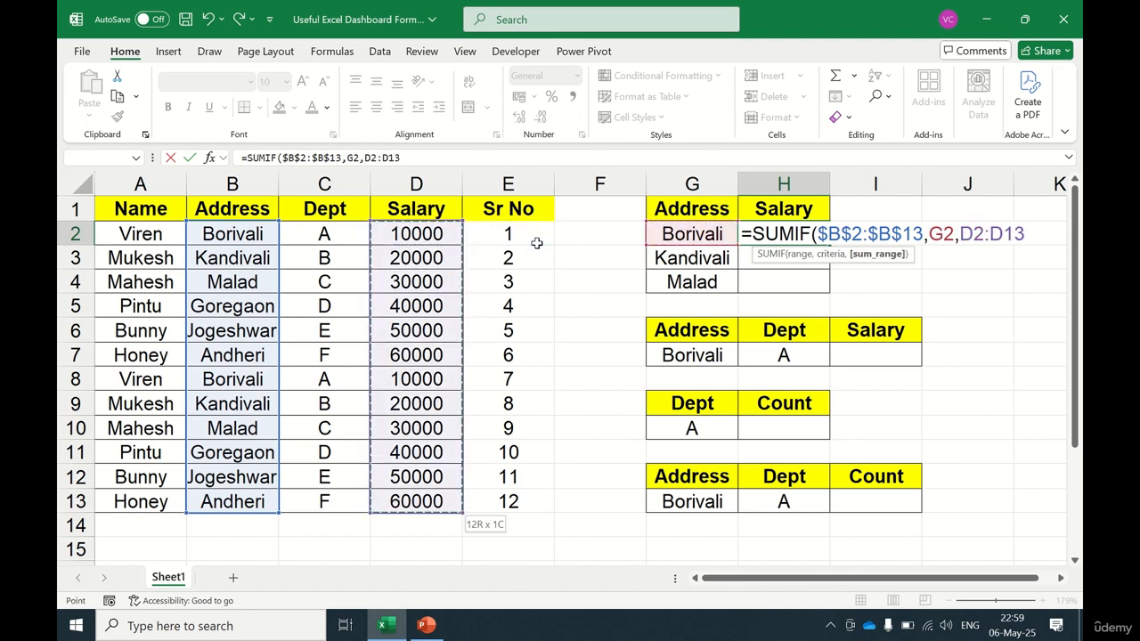
key(F4)
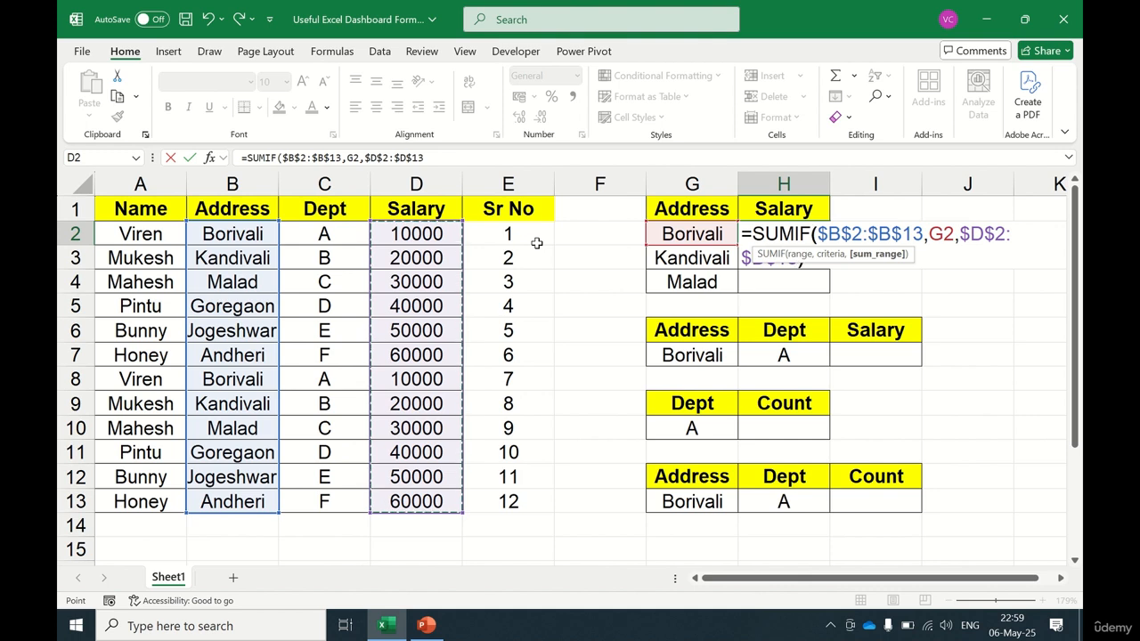
text())
key(Return)
key(Up)
Step: Copy the SUMIF formula down to H3 and H4 for Kandivali and Malad
key(ctrl+c)
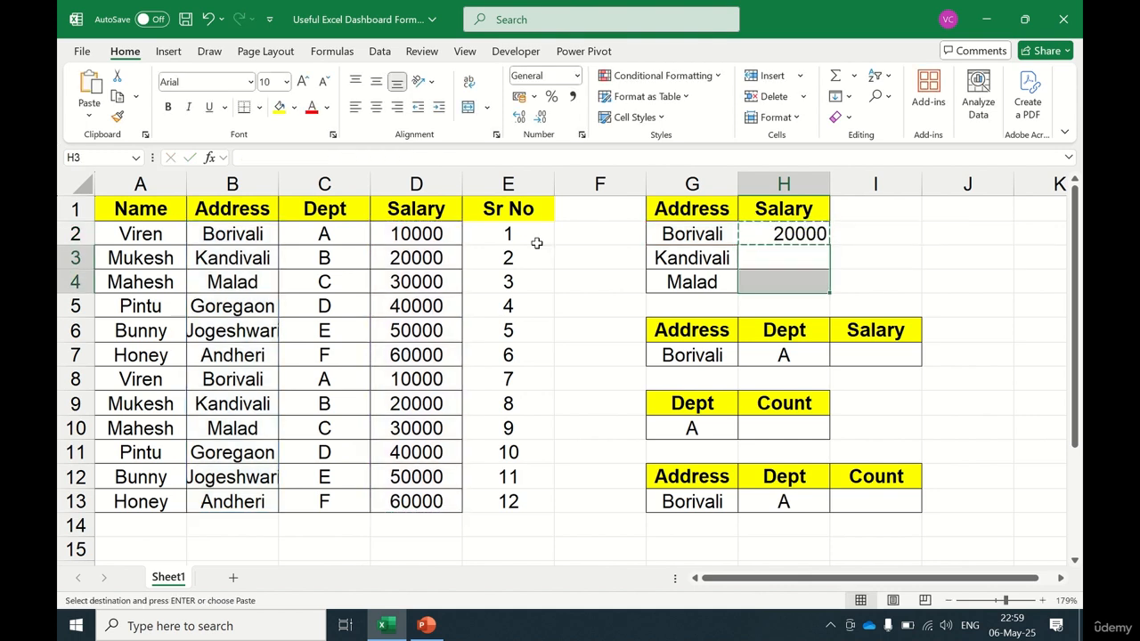
key(shift+Down)
key(shift+Down)
key(ctrl+v)
key(Up)
key(Down)
key(ctrl+c)
key(shift+Down)
key(shift+Down)
key(ctrl+v)
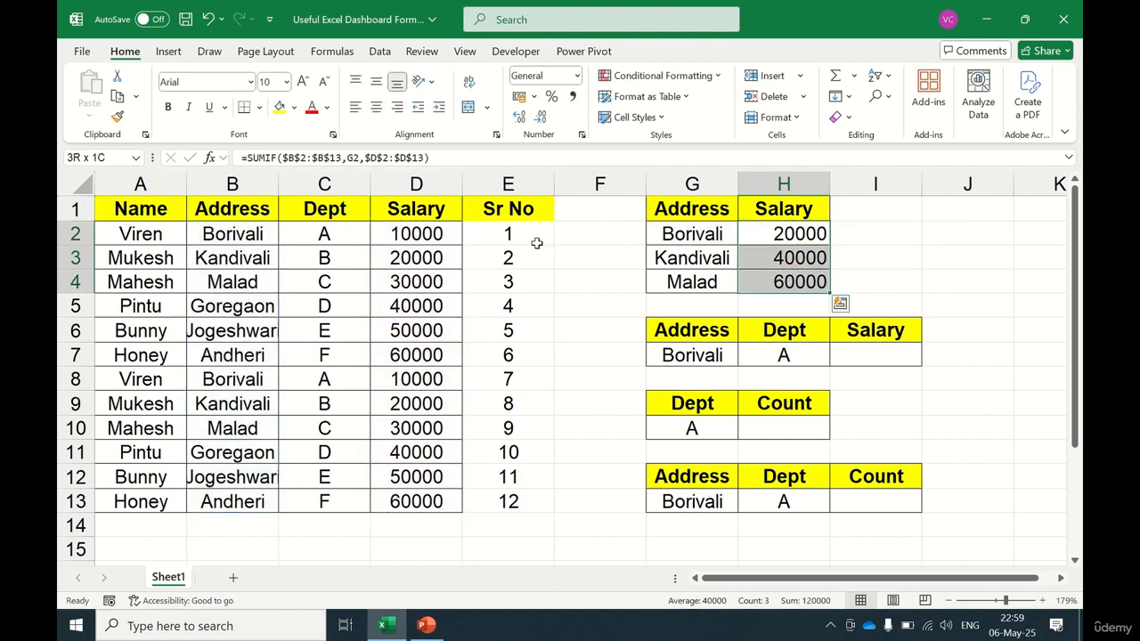
key(Up)
key(Down)
Step: Enter =SUMPRODUCT(--($B$2:$B$13=G2)*$D$2:$D$13) in I2 to total salary for the address
key(Right)
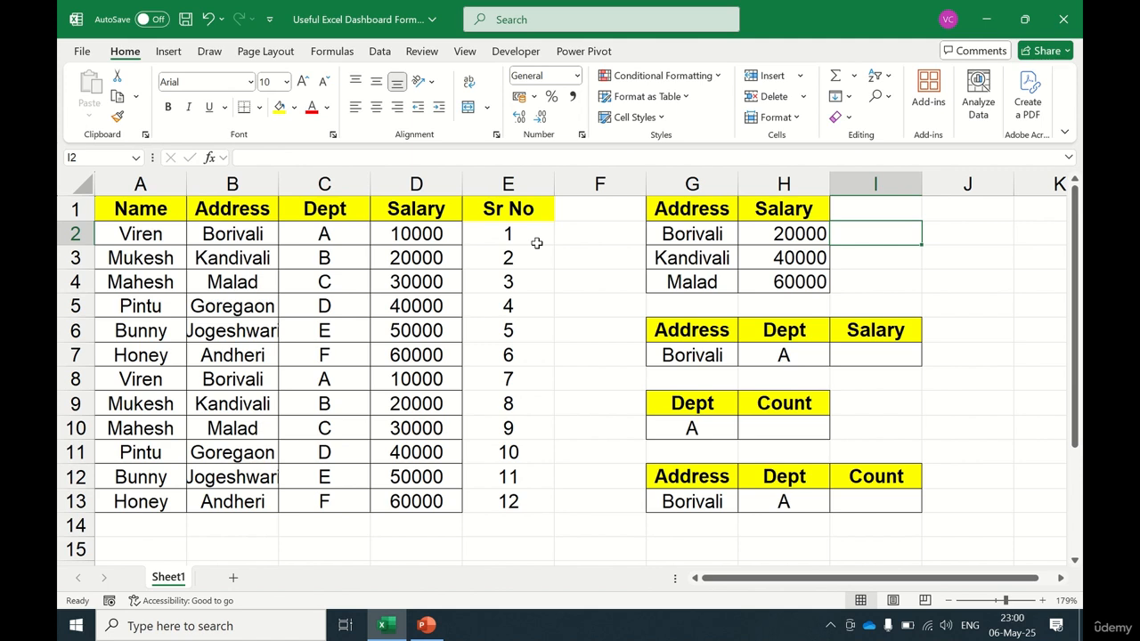
text(=)
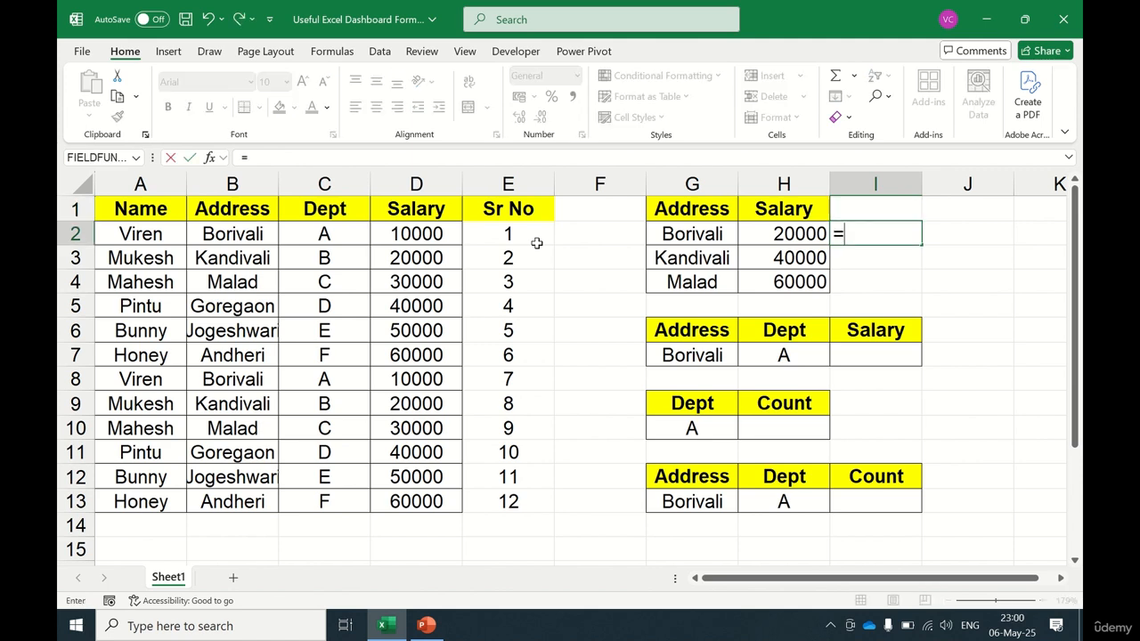
text(sump)
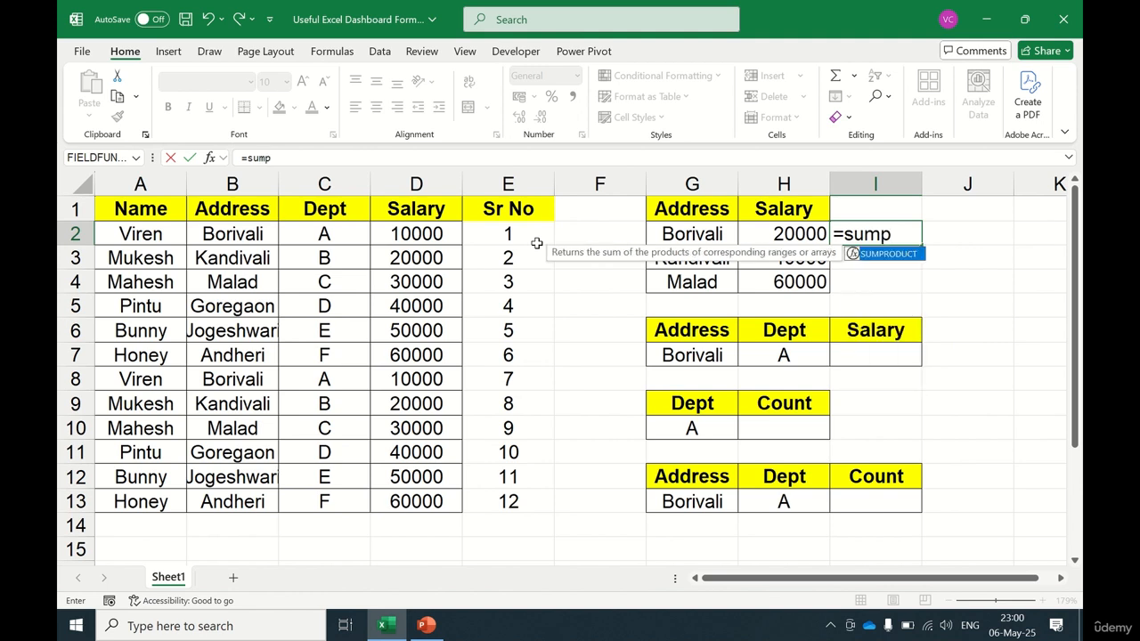
key(Tab)
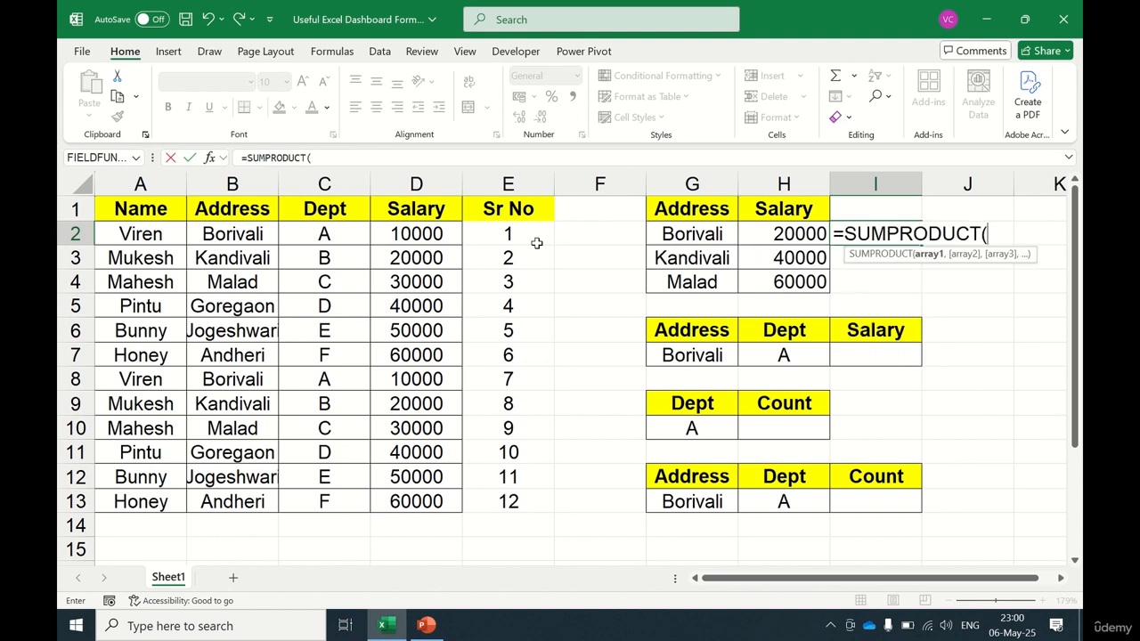
text(--)
text(()
click(241, 231)
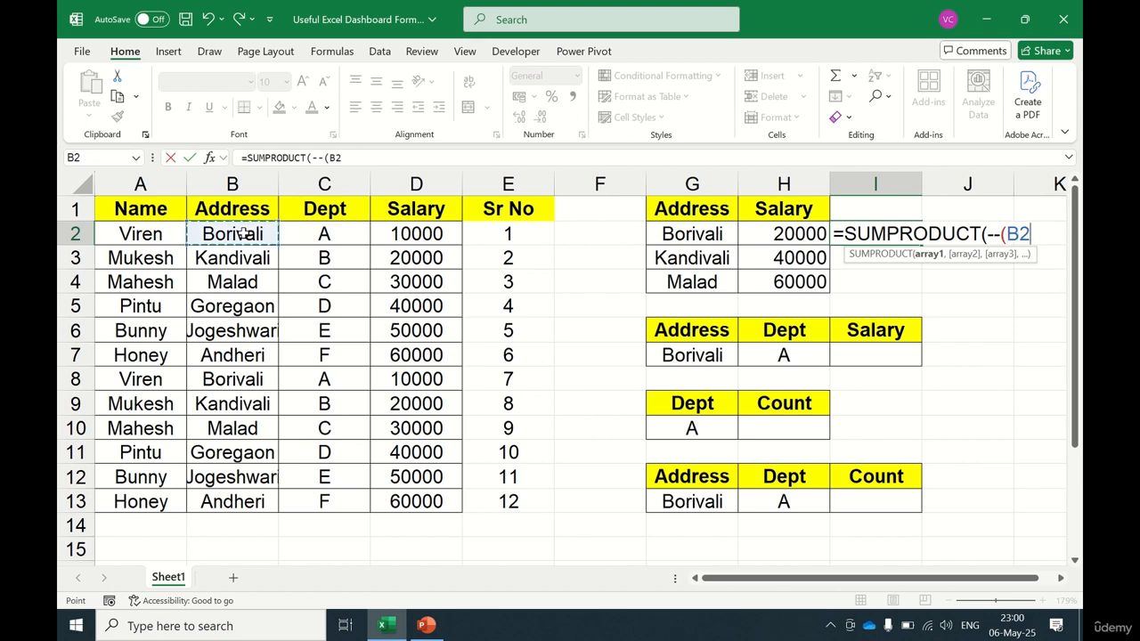
key(ctrl+shift+Down)
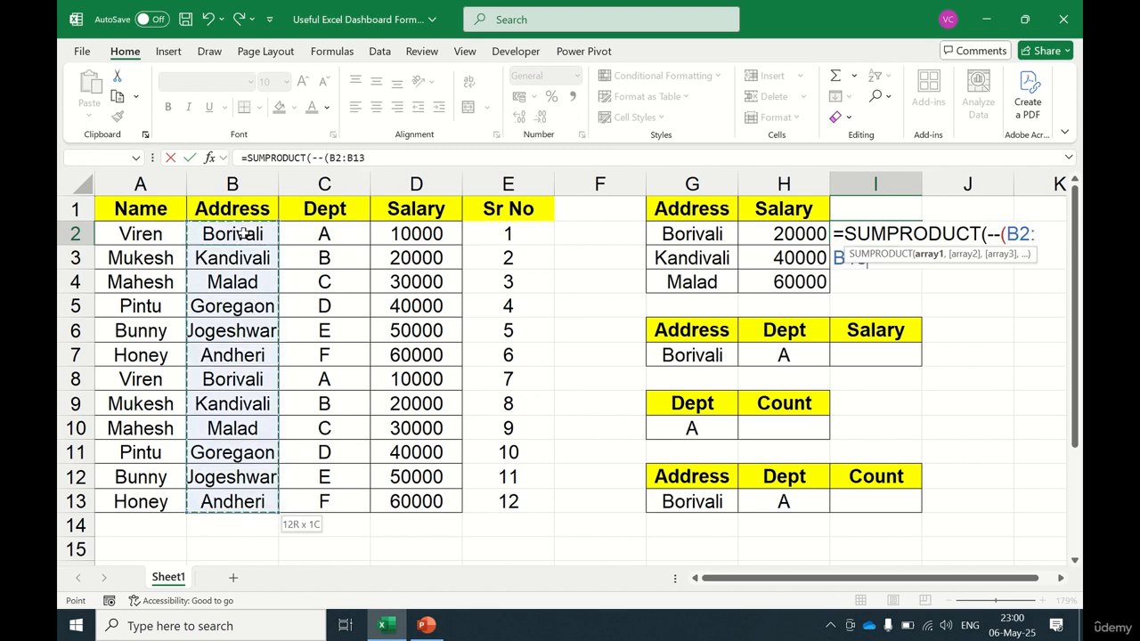
key(F4)
text(=)
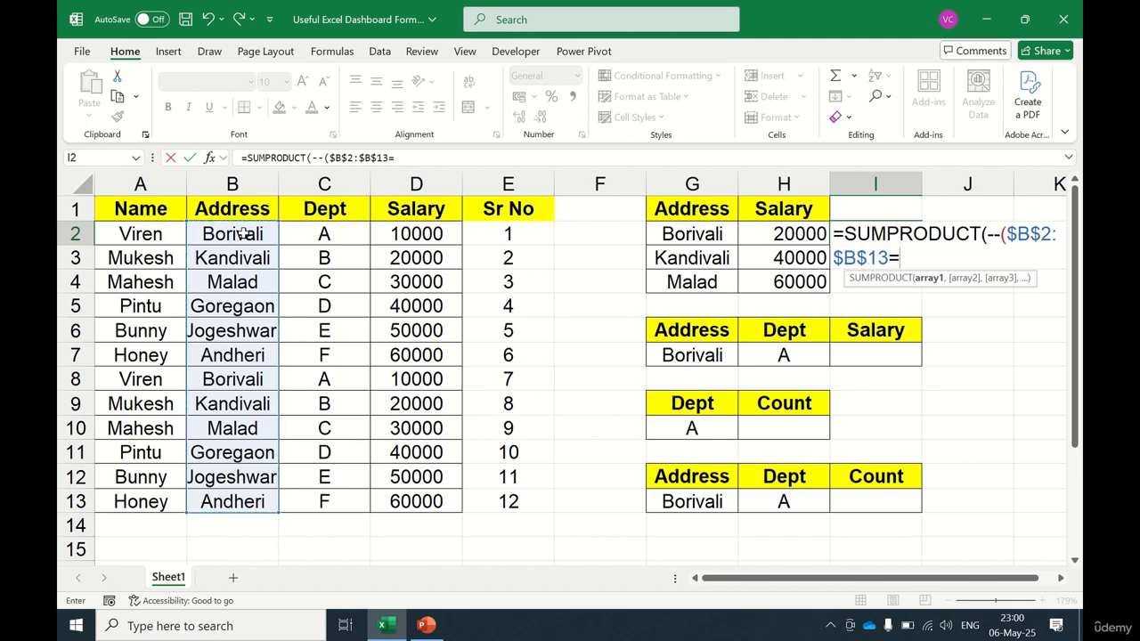
click(688, 233)
click(688, 233)
text())
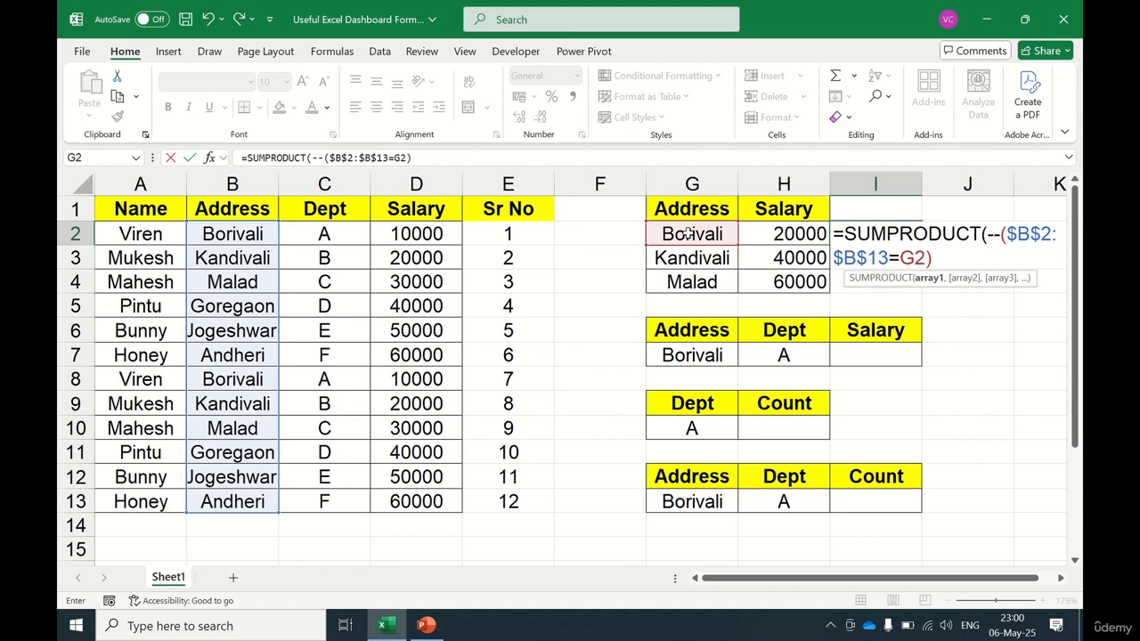
text(*)
click(428, 235)
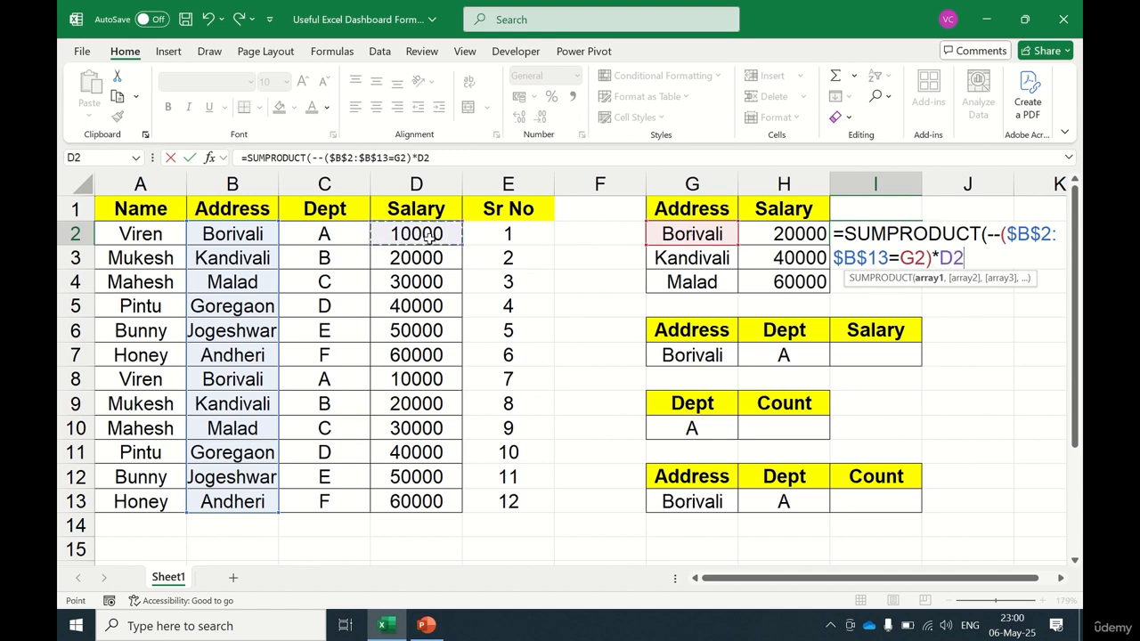
key(ctrl+shift+Down)
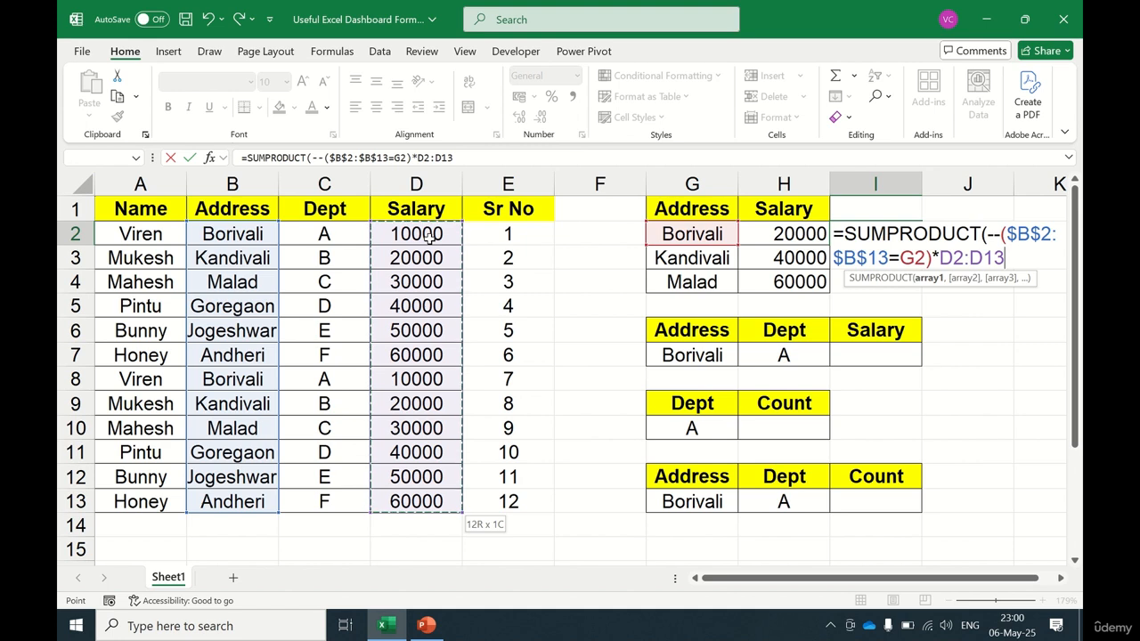
key(F4)
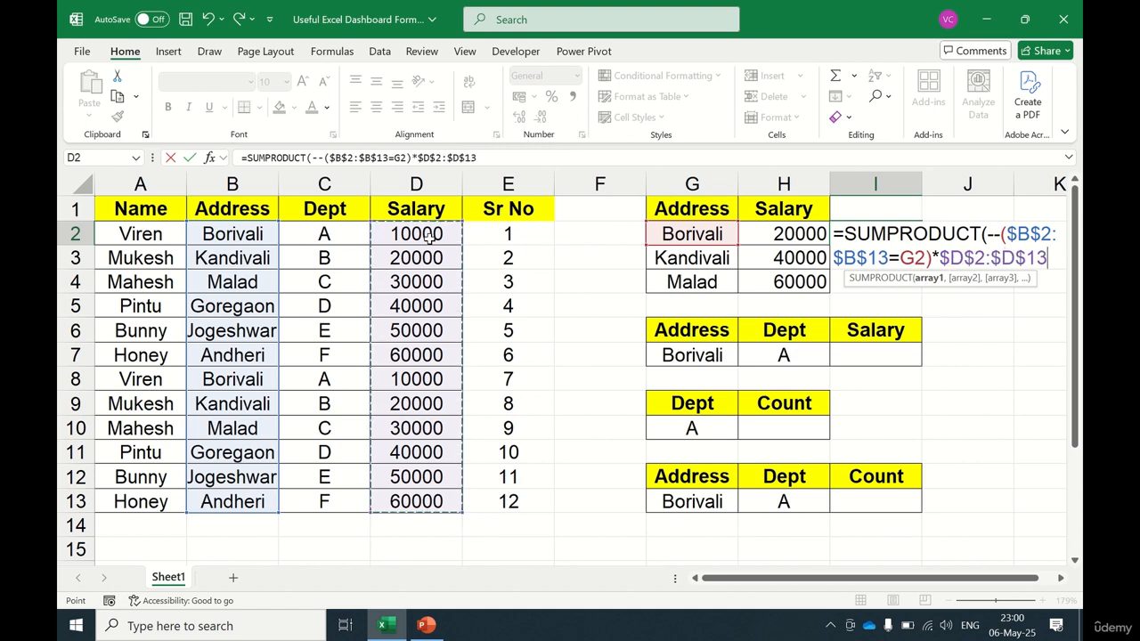
text())
key(Return)
Step: Copy the SUMPRODUCT formula from I2 down to I3 and I4, then reopen I2's formula for review
key(Up)
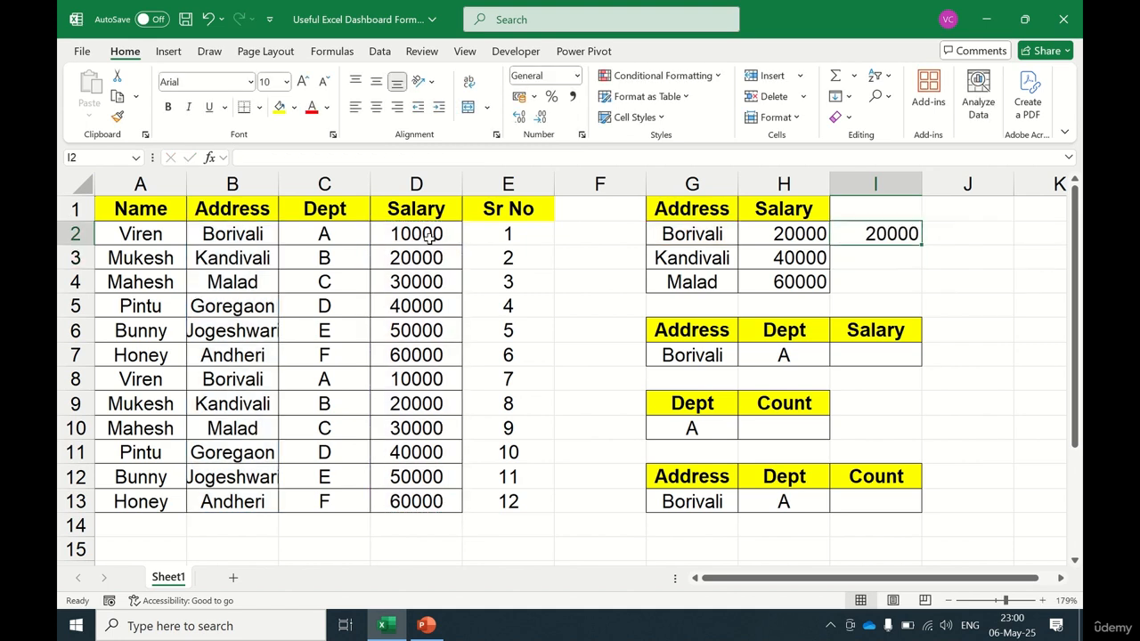
key(ctrl+c)
key(Down)
key(shift+Down)
key(Return)
key(Down)
key(Down)
key(Down)
key(Down)
key(Down)
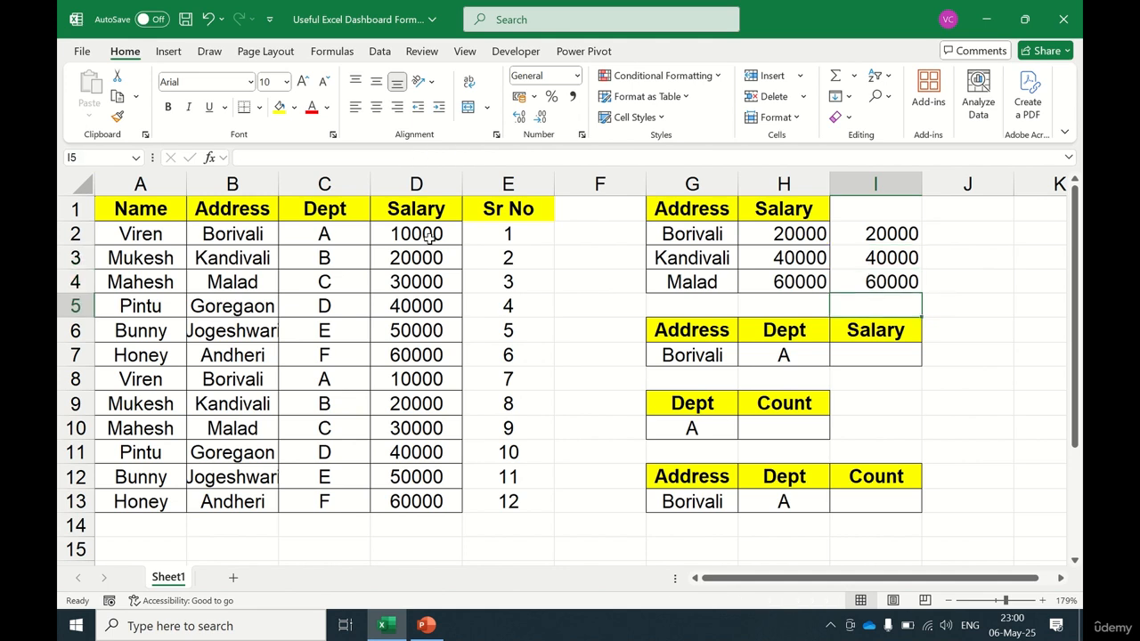
key(Up)
key(Up)
key(Up)
key(Up)
key(Up)
key(Up)
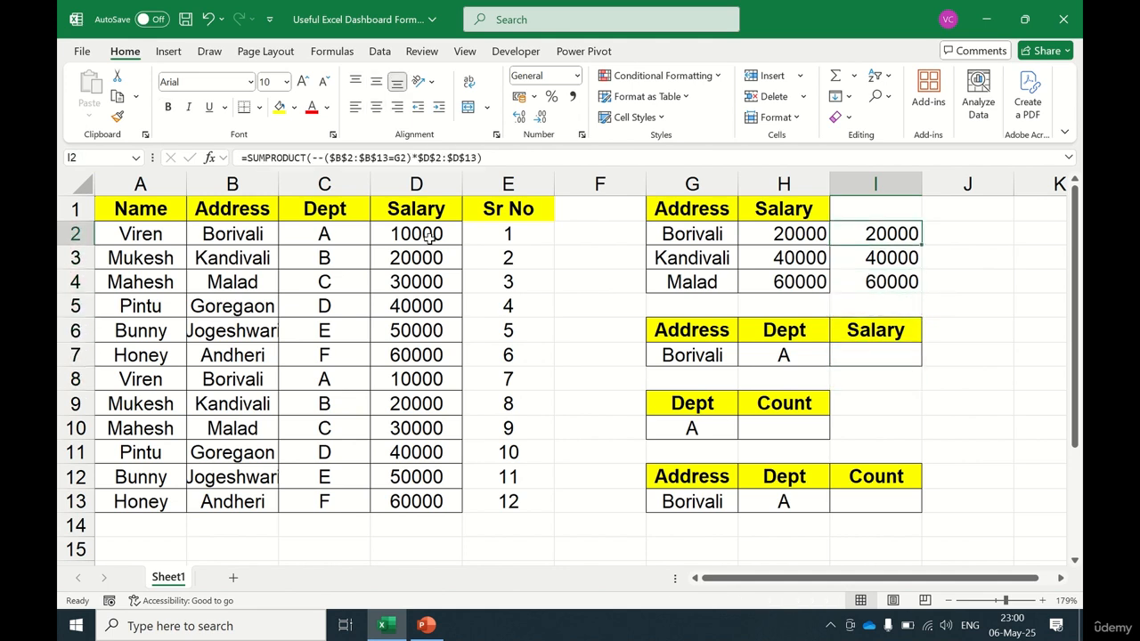
key(F2)
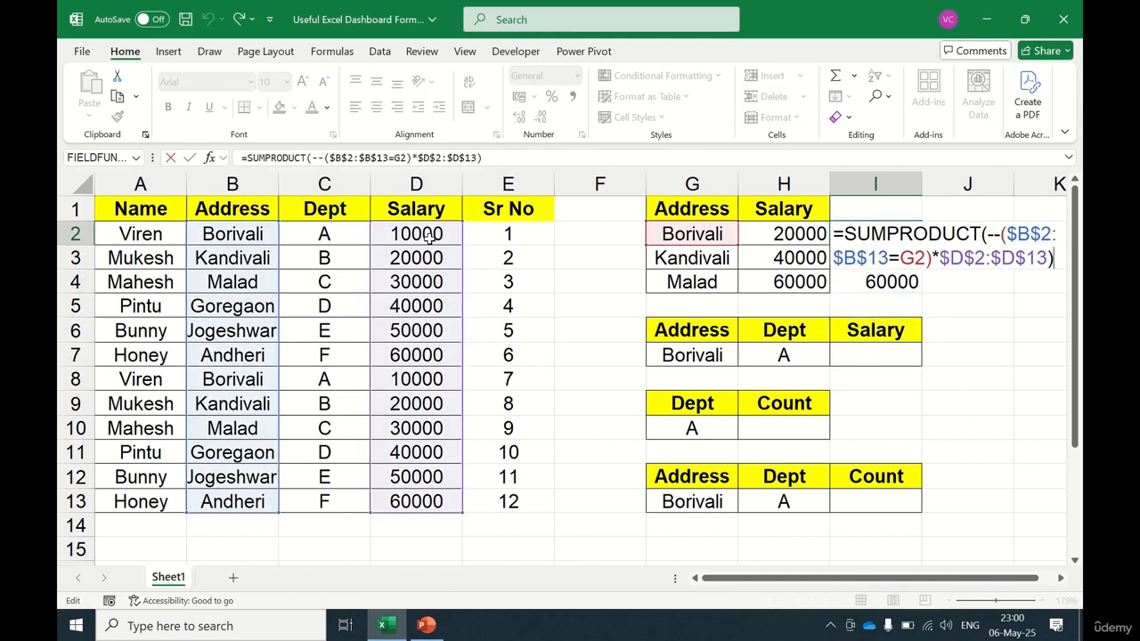
key(Escape)
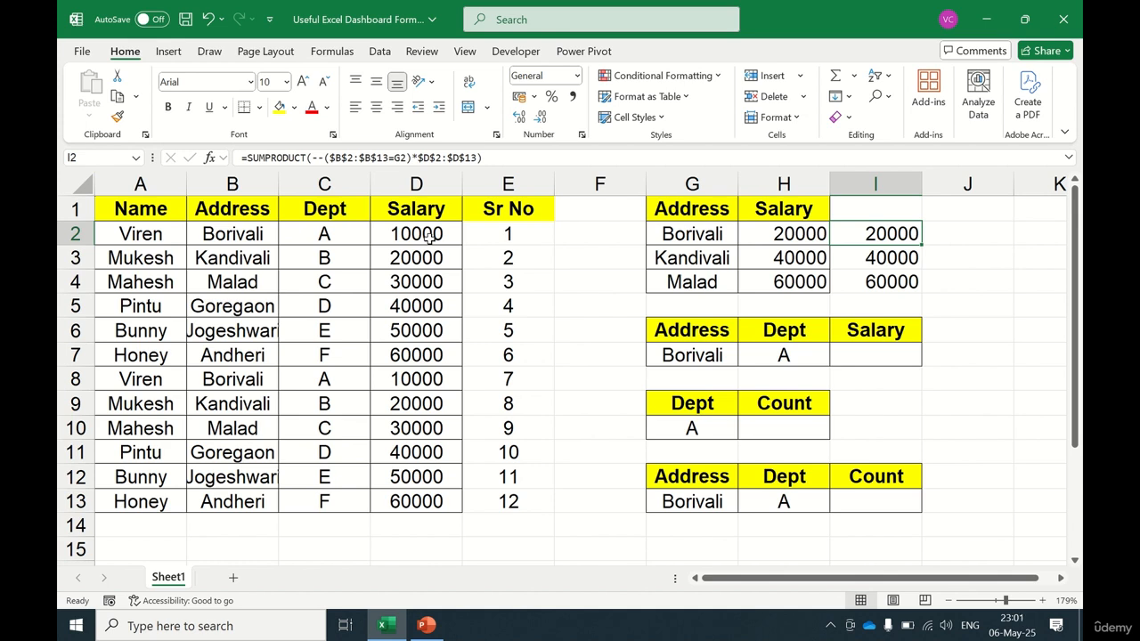
Step: Examine the Address, Dept and Salary headers and cells in G6:I7
key(Down)
key(Down)
key(Down)
key(Down)
key(Down)
key(Down)
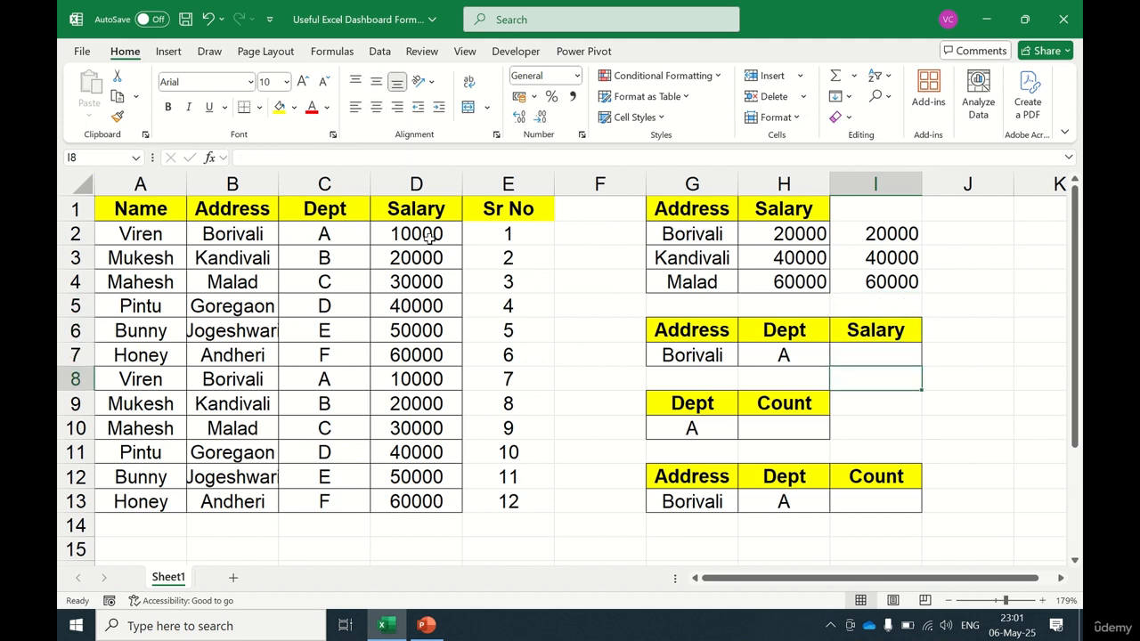
key(Up)
key(Up)
key(Left)
key(Left)
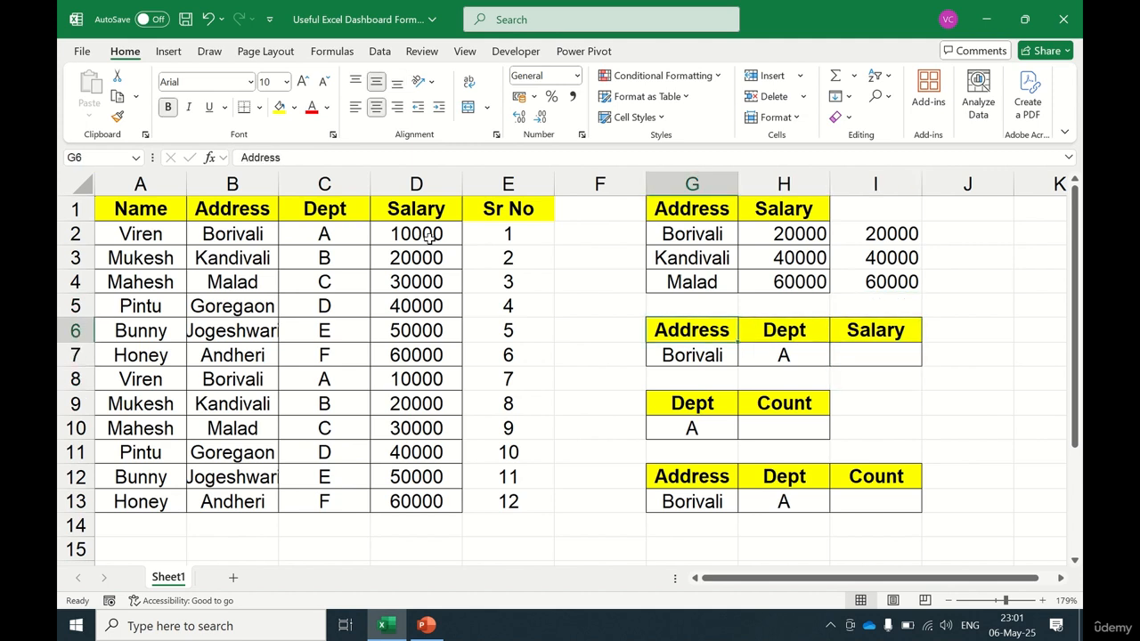
key(Right)
key(Right)
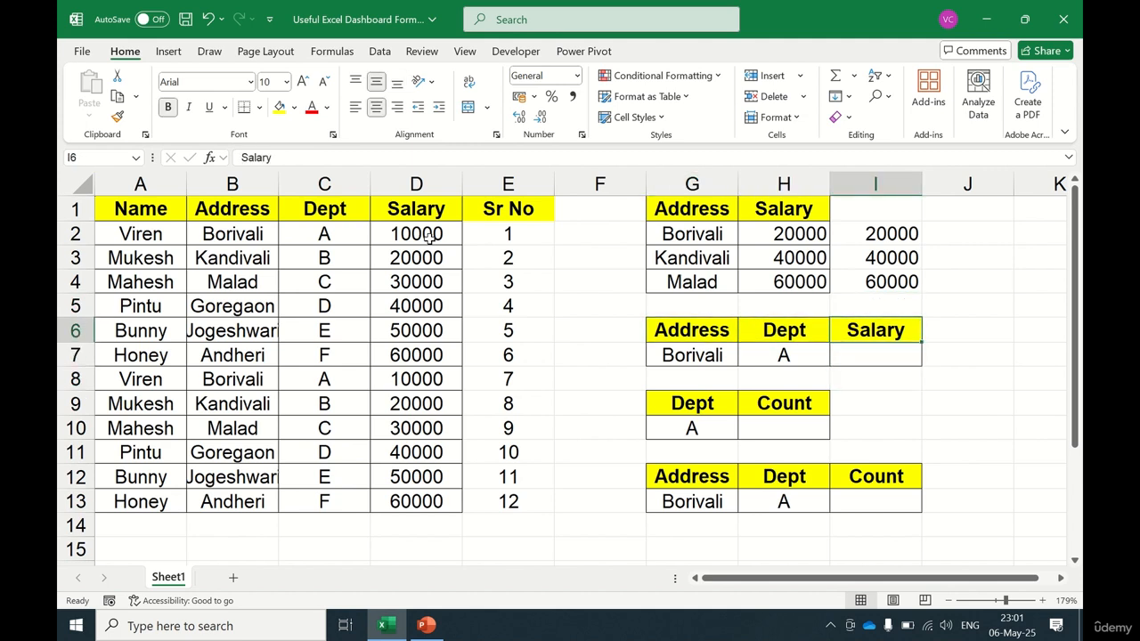
key(Down)
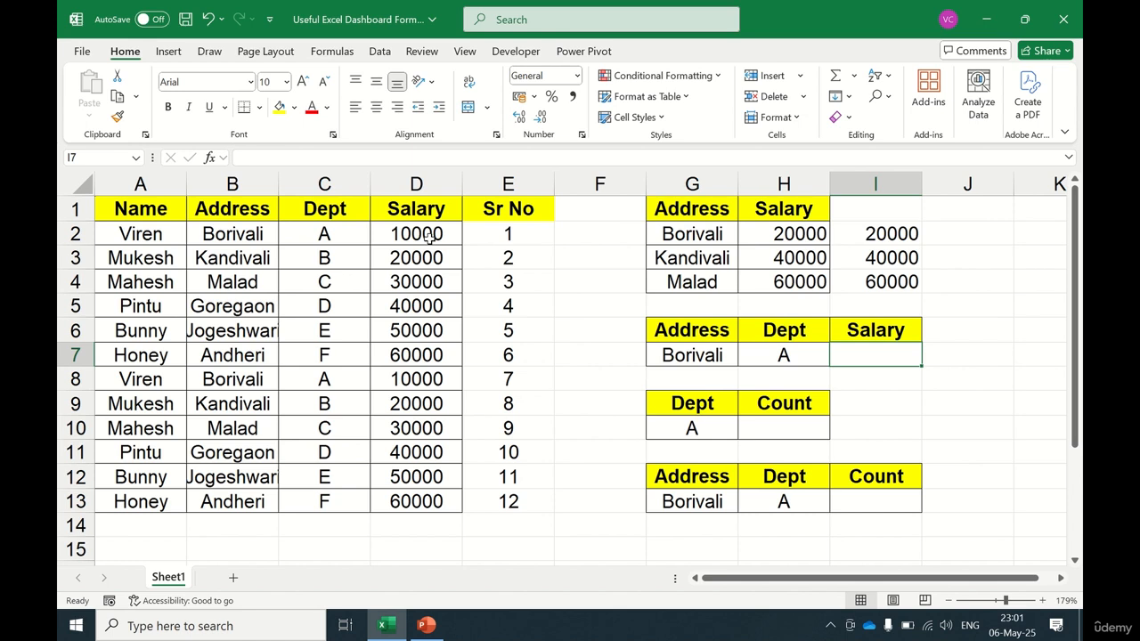
key(Up)
key(Down)
key(Right)
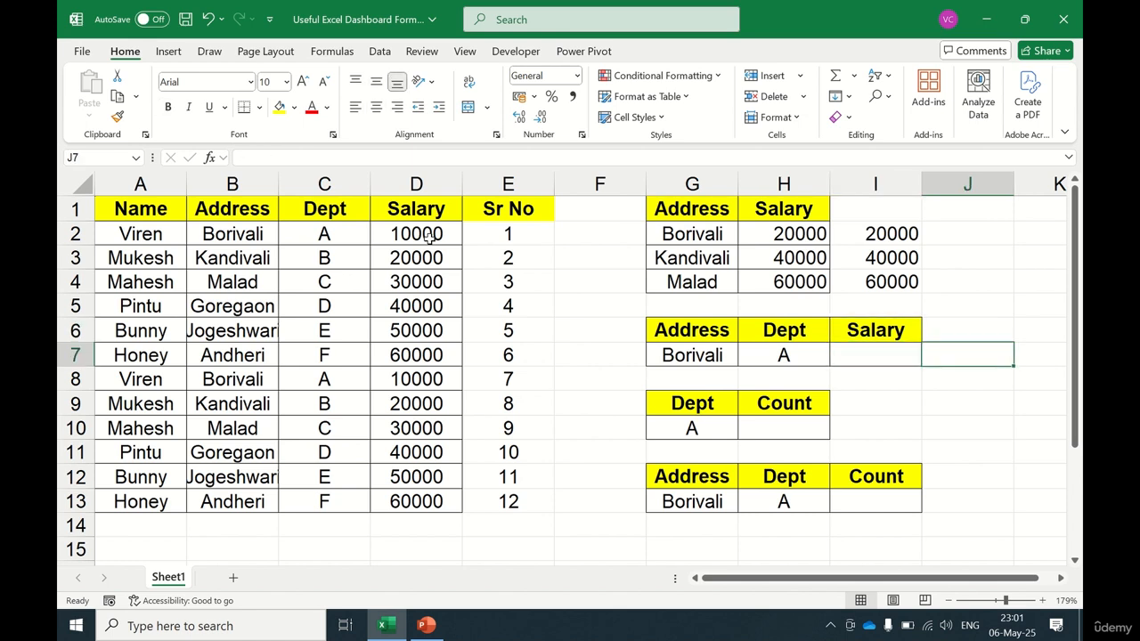
key(Left)
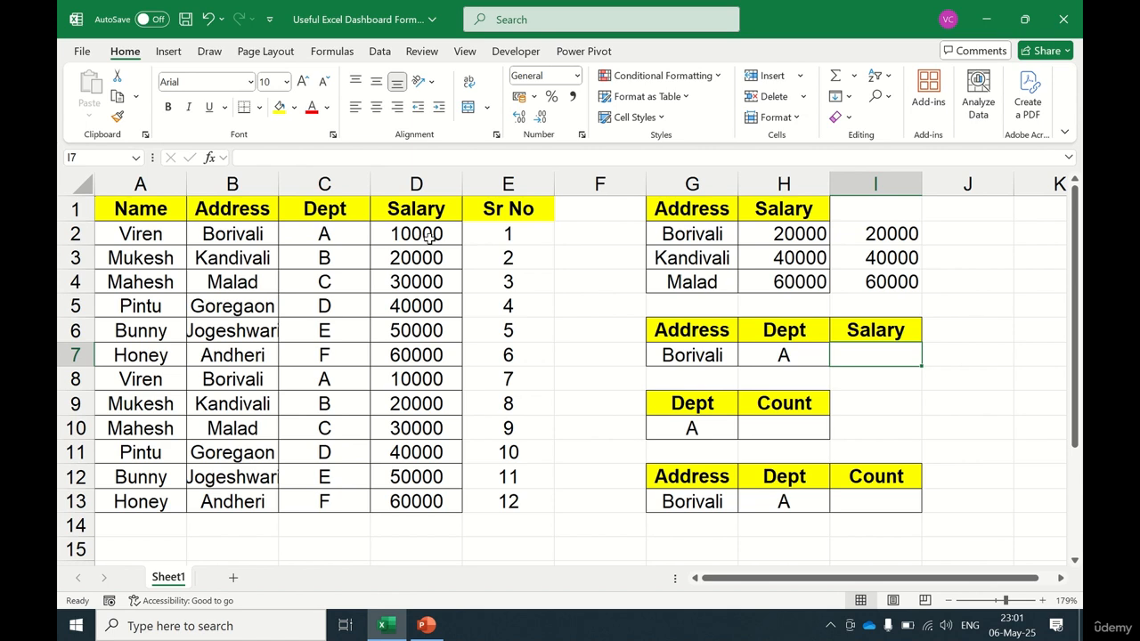
Step: Start a SUMIFS formula in I7 with $D$2:$D$13 as the sum range
text(=sumi)
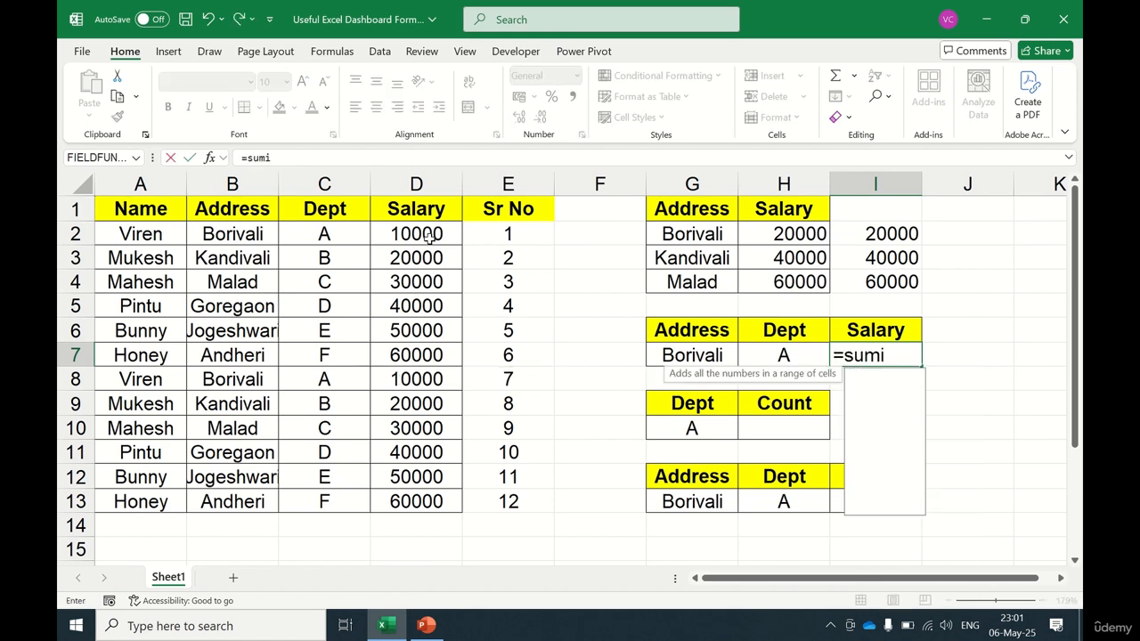
text(f)
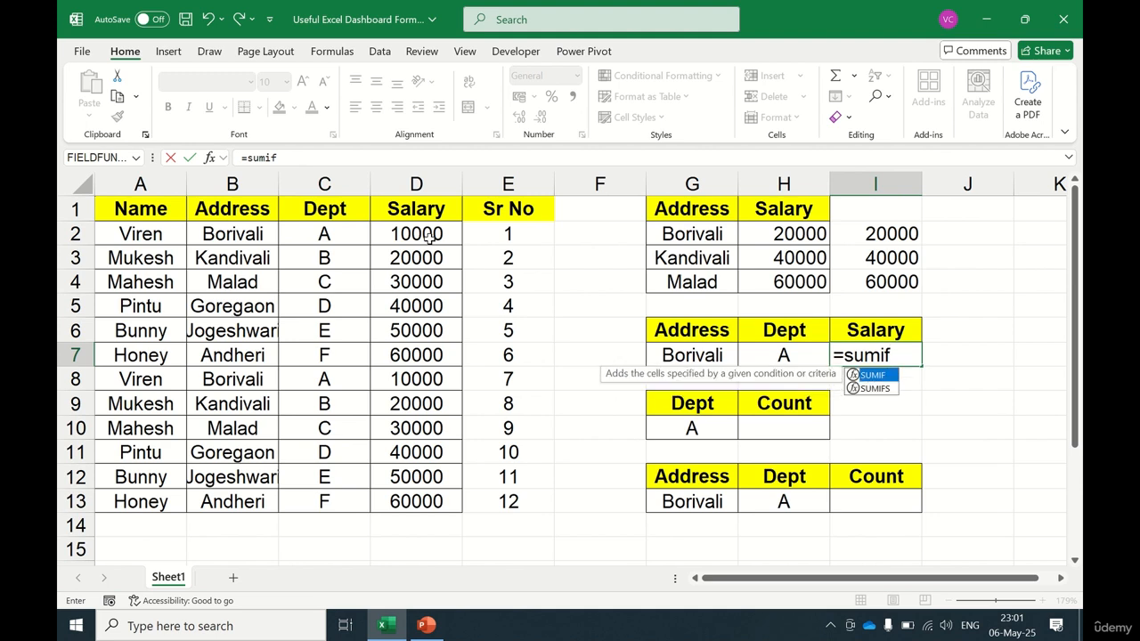
key(Down)
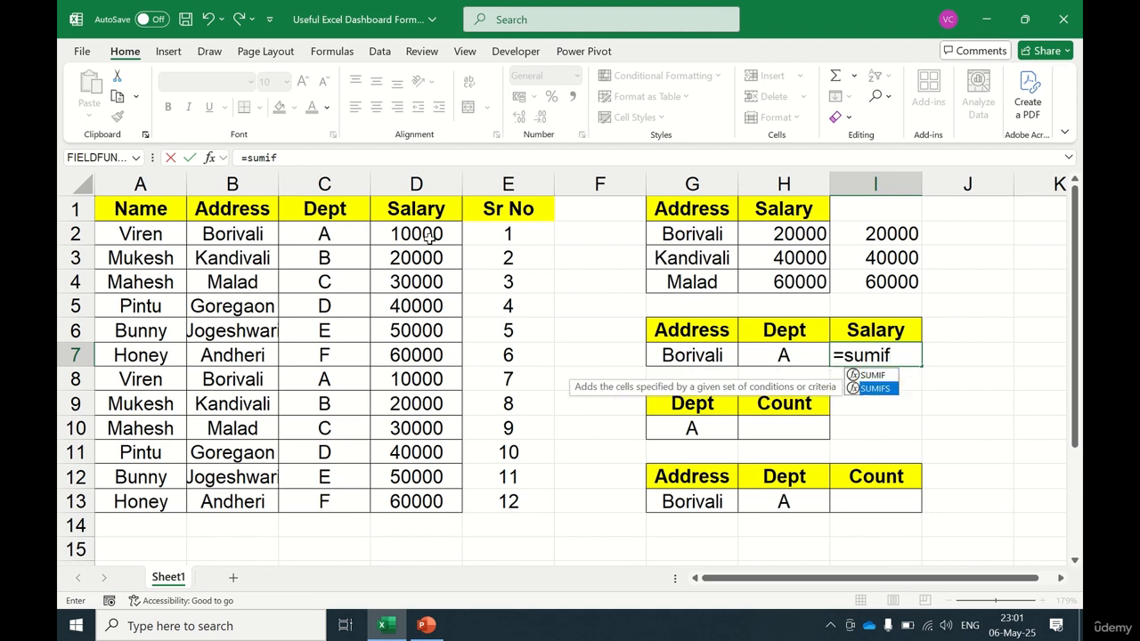
key(Up)
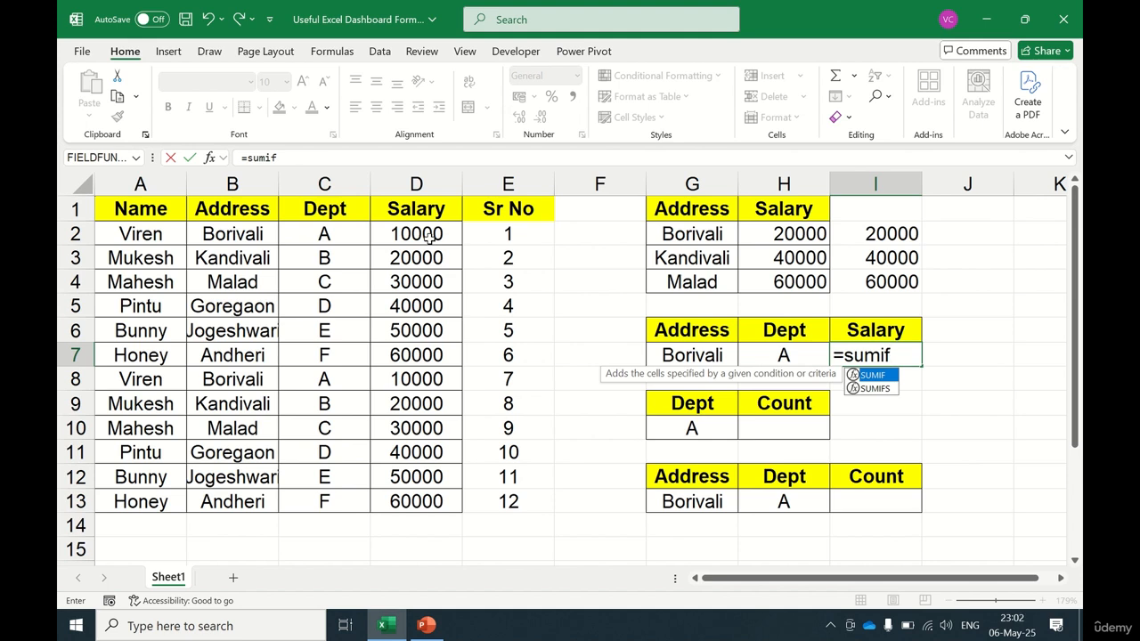
key(Down)
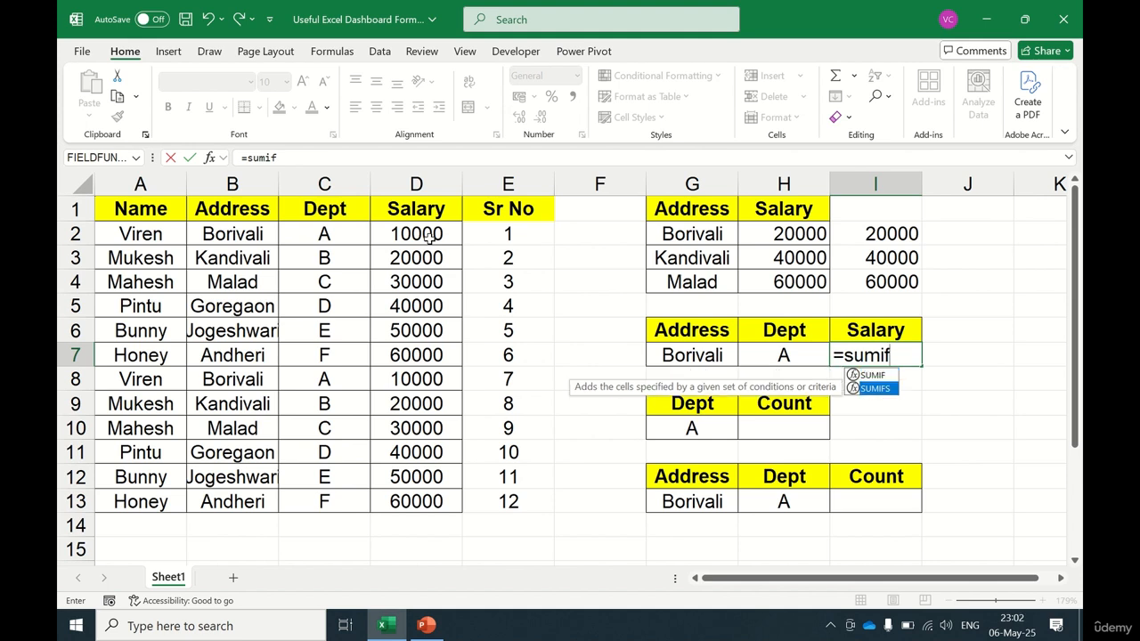
key(Tab)
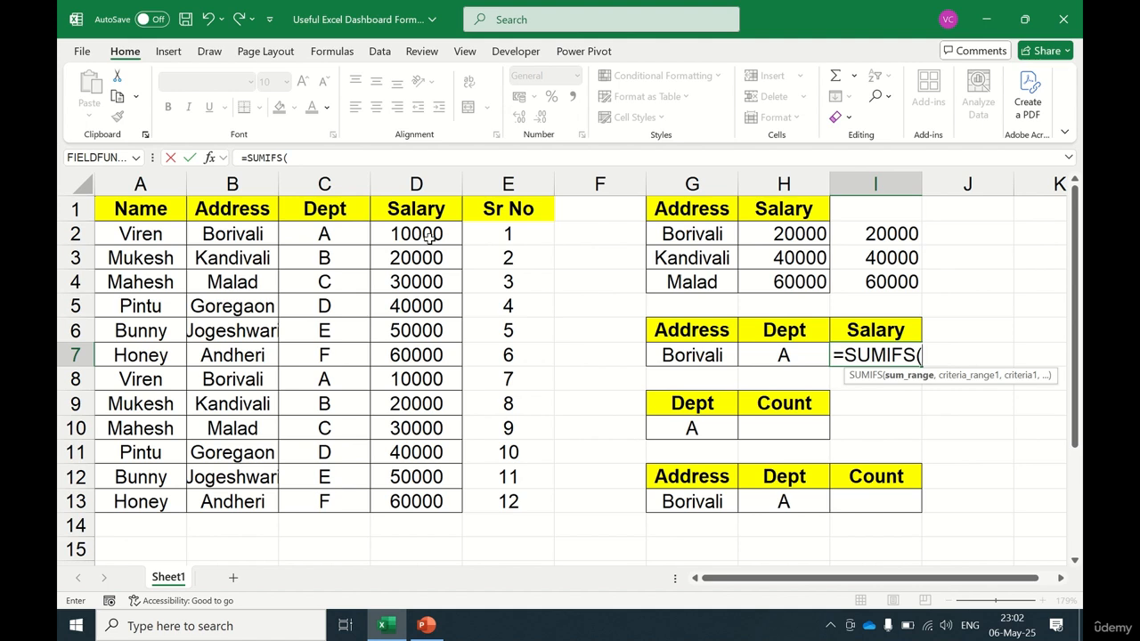
key(Left)
key(Left)
key(Left)
key(Left)
key(Left)
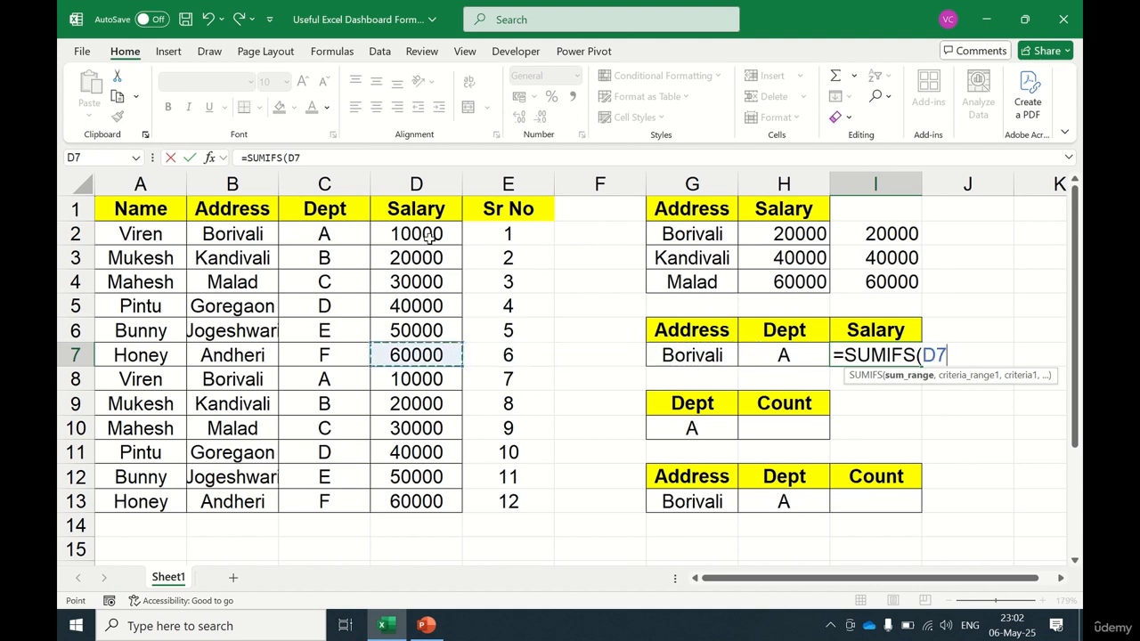
click(428, 236)
key(ctrl+shift+Down)
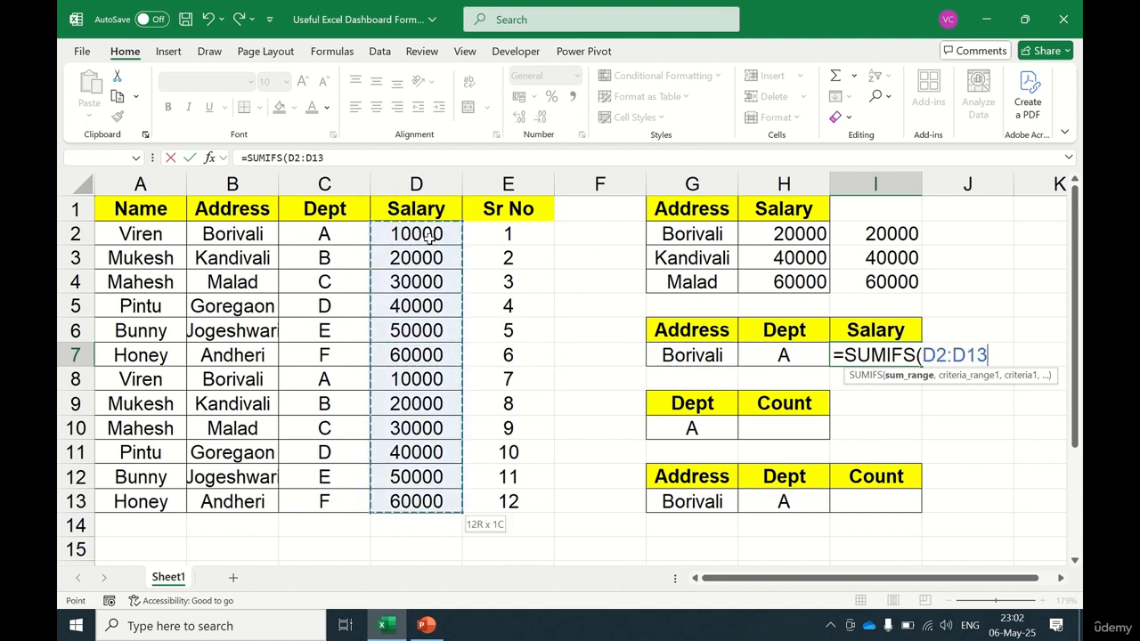
key(F4)
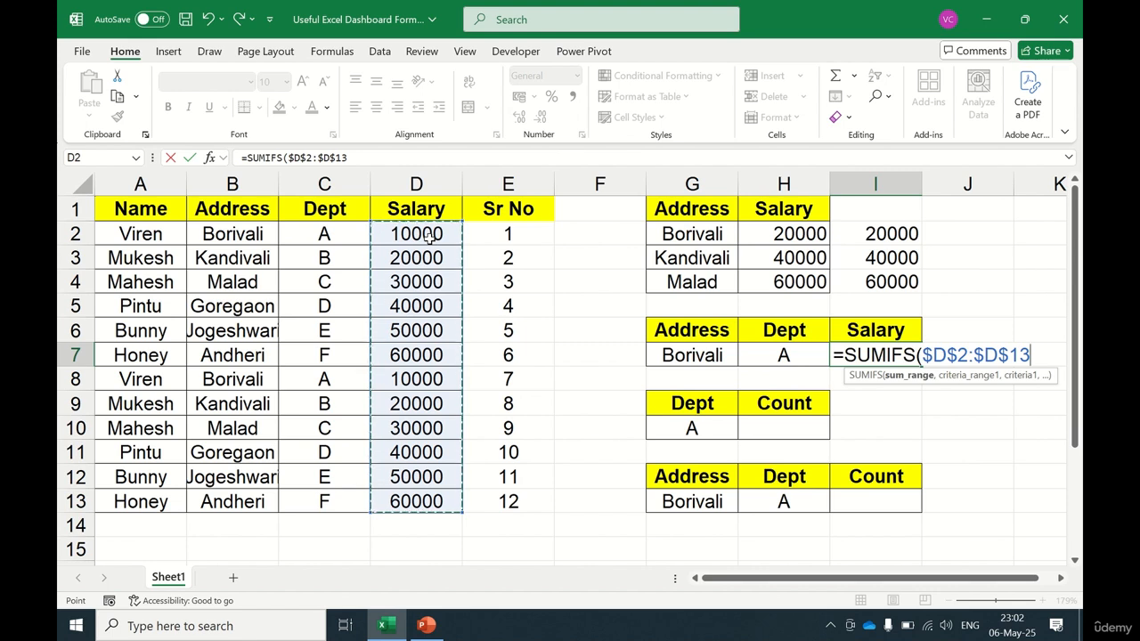
Step: Add $B$2:$B$13 as the first criteria range with G7 as its criterion in the SUMIFS formula
text(,)
key(Left)
key(Left)
key(Left)
key(Left)
key(Left)
key(Left)
key(Left)
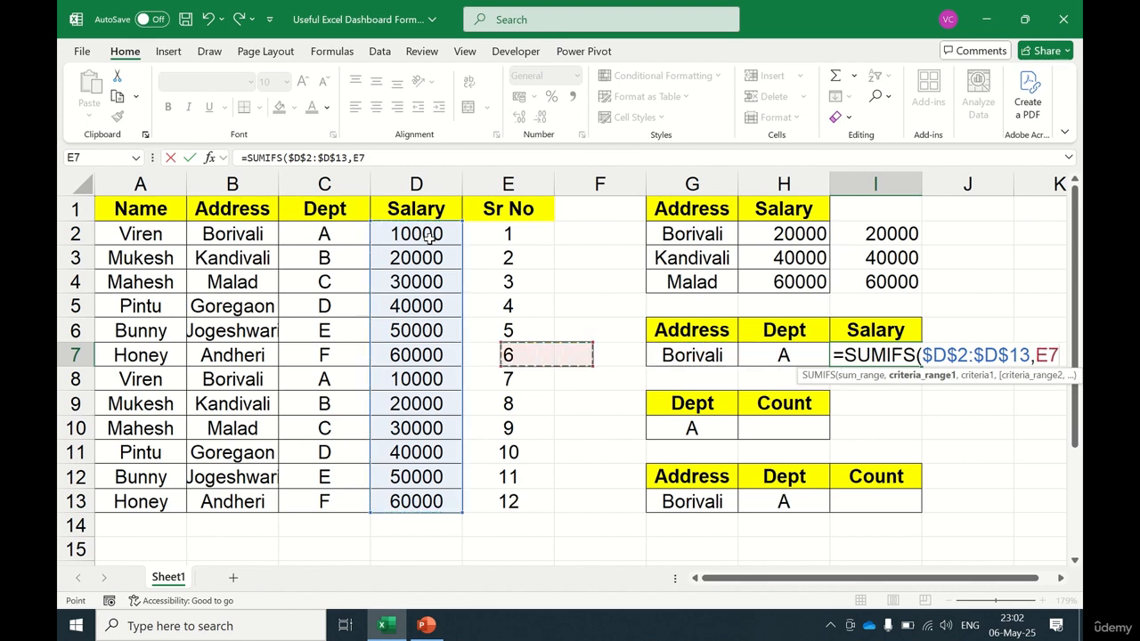
key(Up)
key(Up)
key(Up)
key(Up)
key(Up)
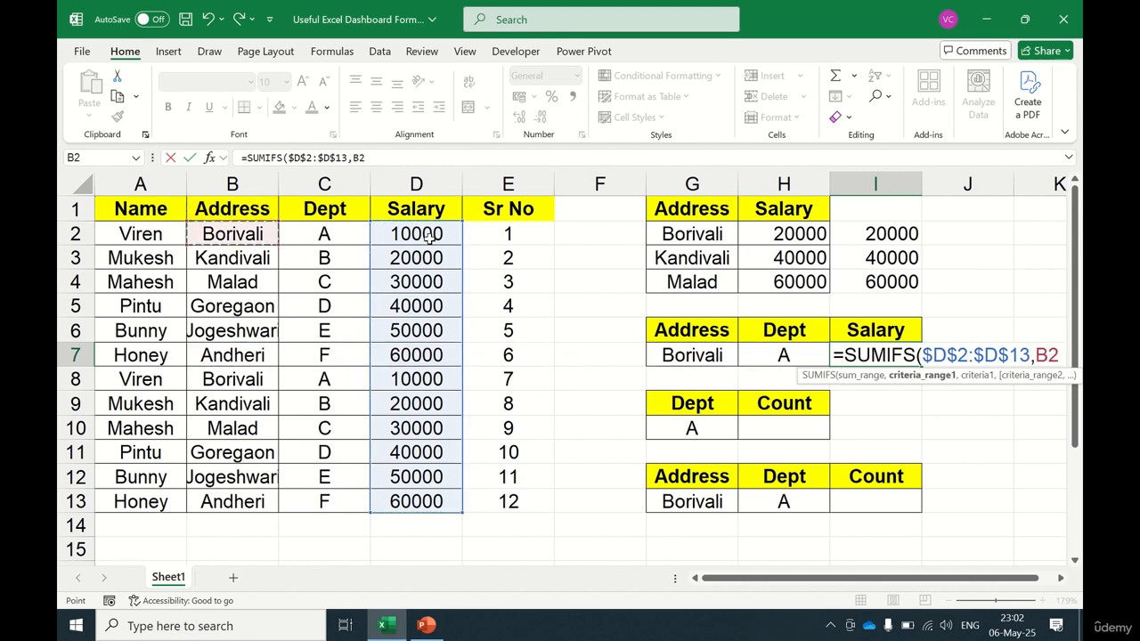
key(ctrl+shift+Down)
key(F4)
text(,)
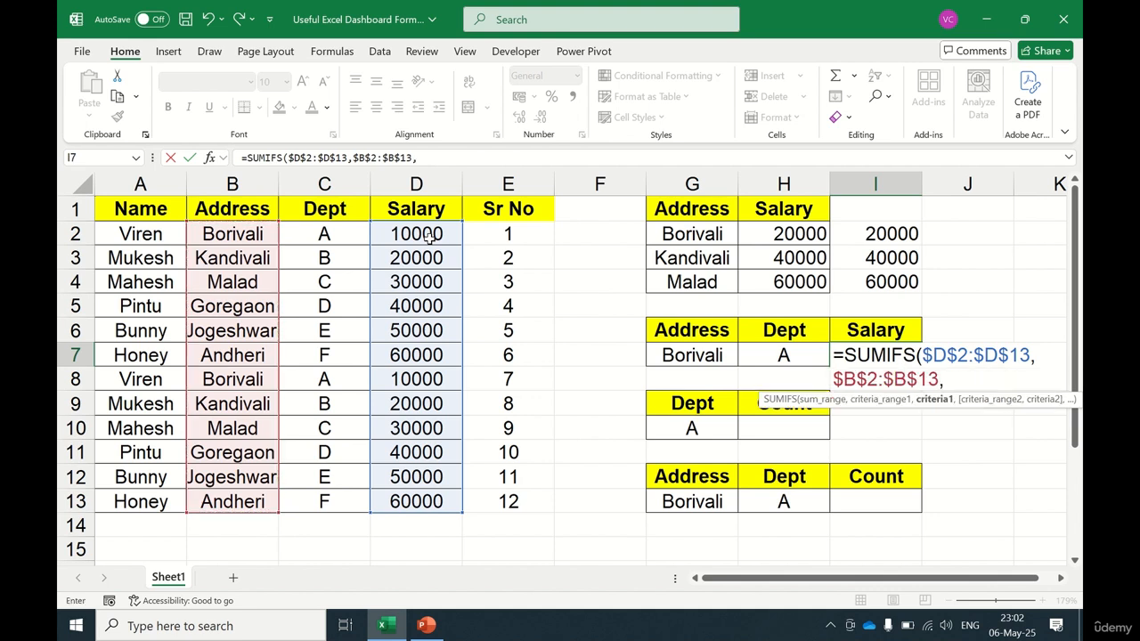
key(Left)
Step: Add $C$2:$C$13 as the second criteria range with H7 as its criterion, then close and enter the SUMIFS formula in I7
key(Left)
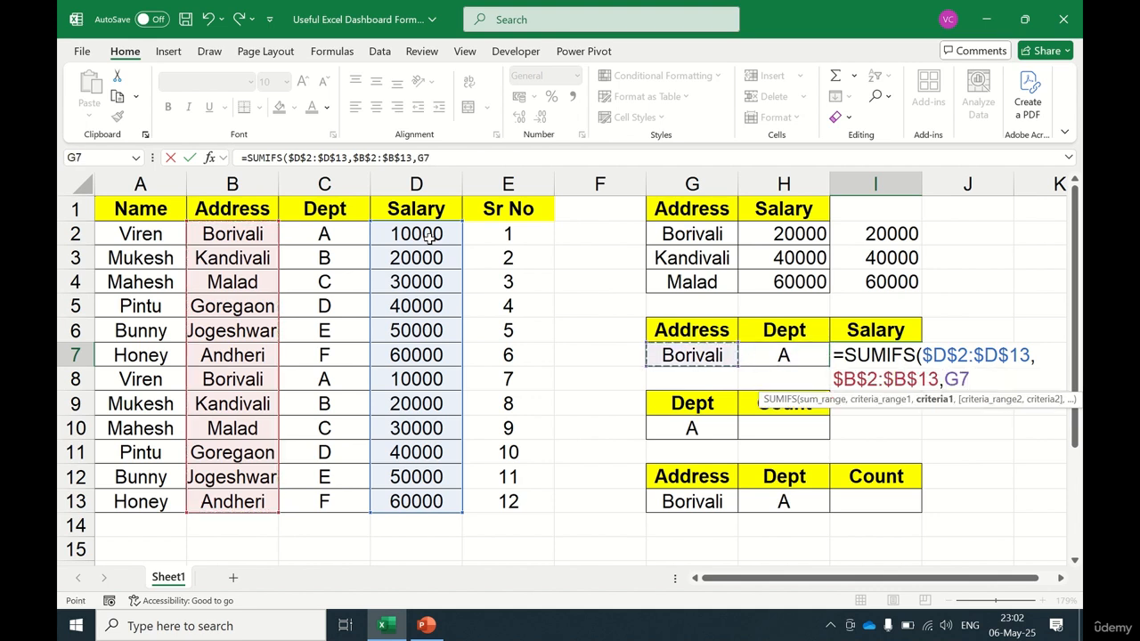
text(,)
key(Left)
key(Left)
key(Left)
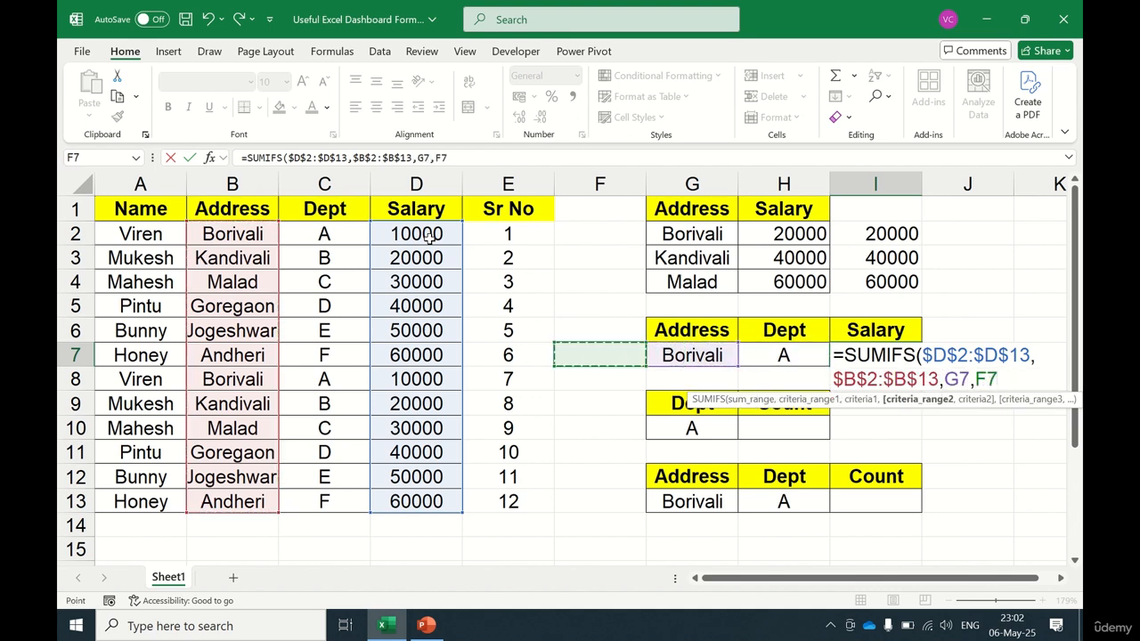
key(Left)
key(Left)
key(Left)
key(Up)
key(Up)
key(Up)
key(Up)
key(Up)
key(ctrl+shift+Down)
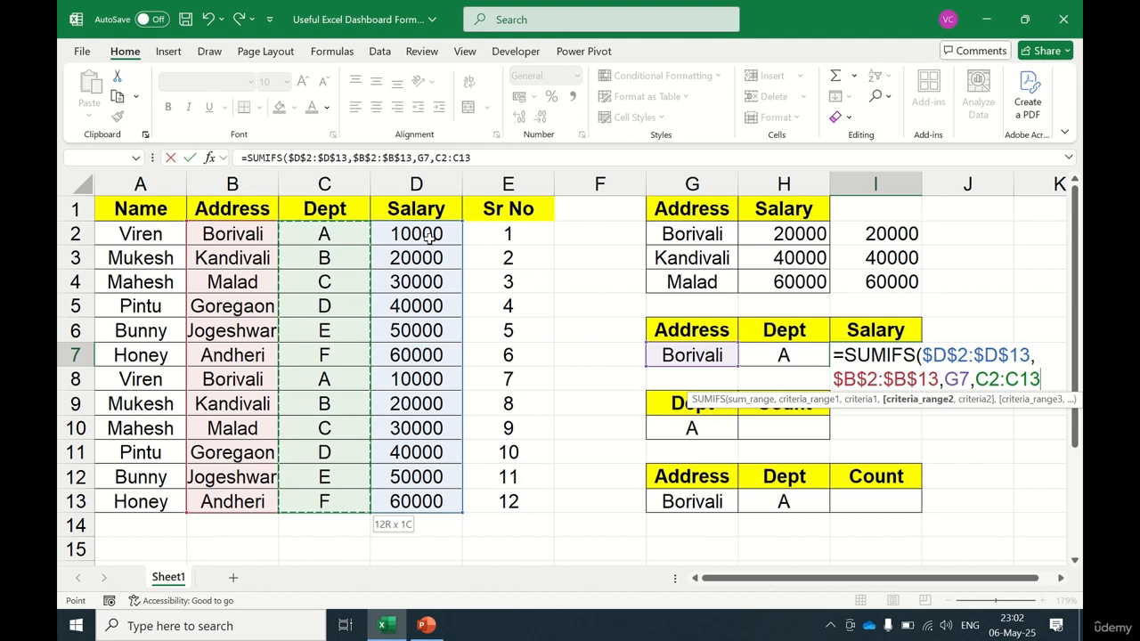
key(F4)
text(,)
key(Left)
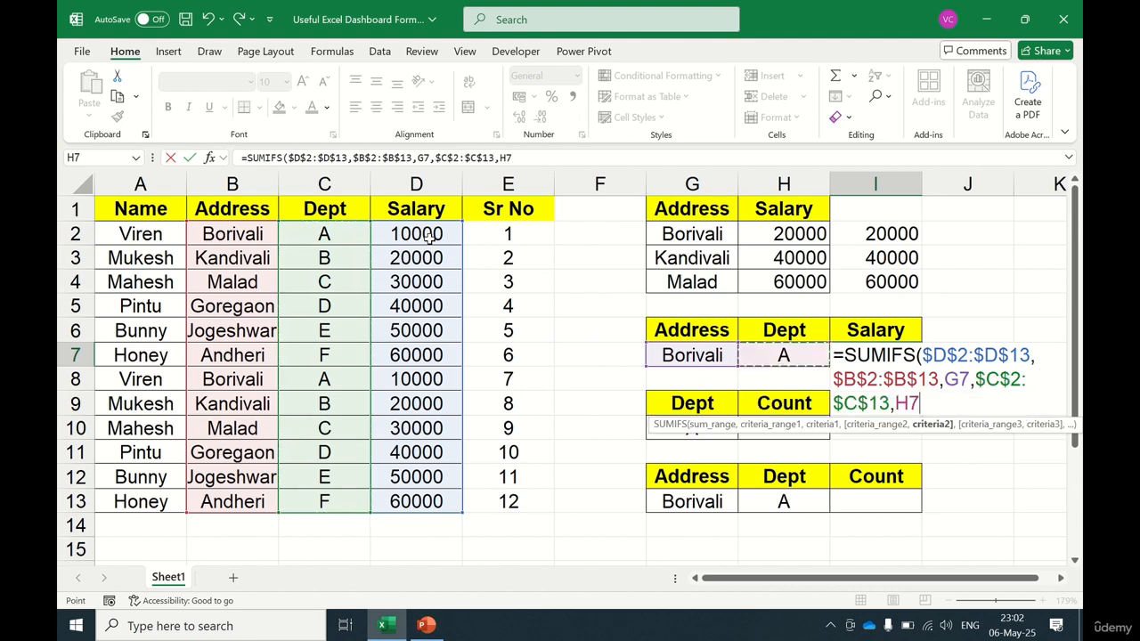
text())
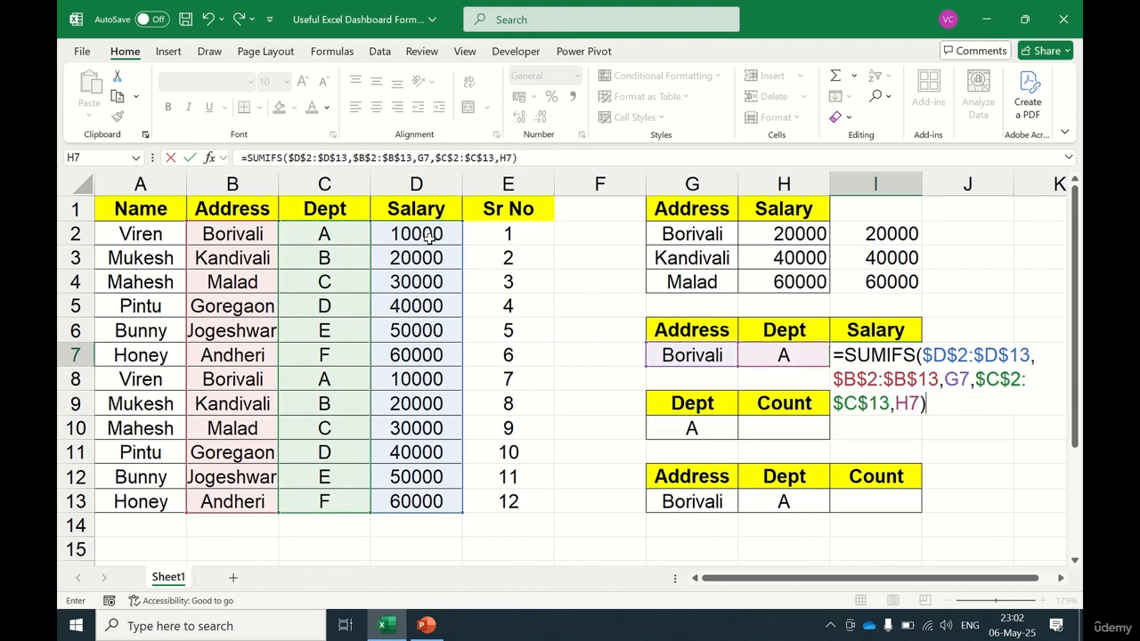
key(Return)
Step: Change the department in C8 to V
key(Up)
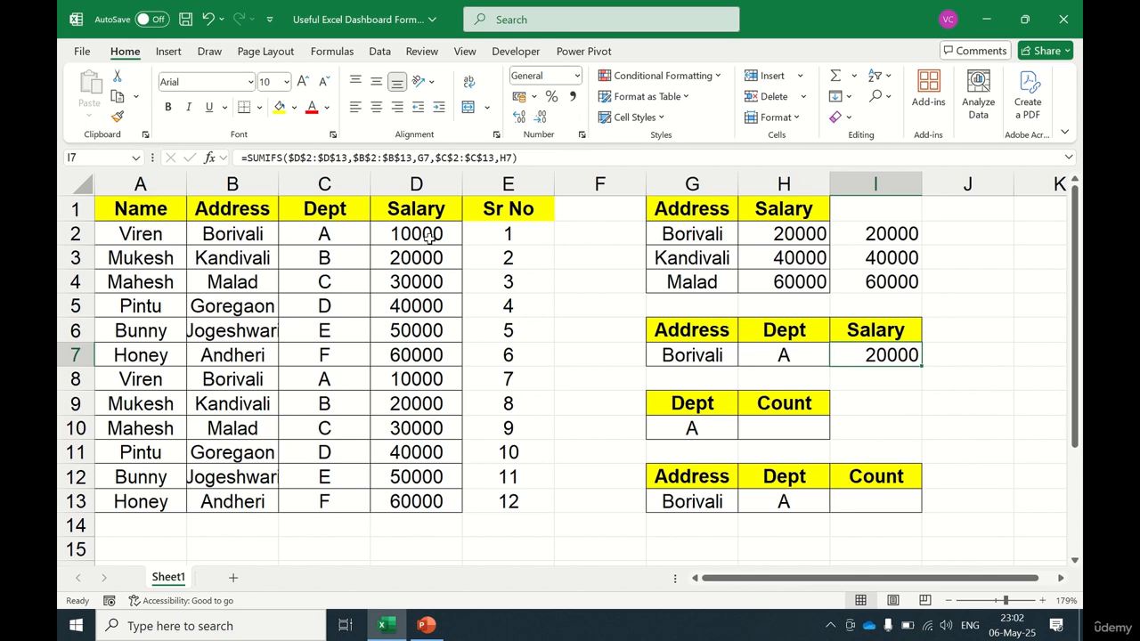
click(331, 382)
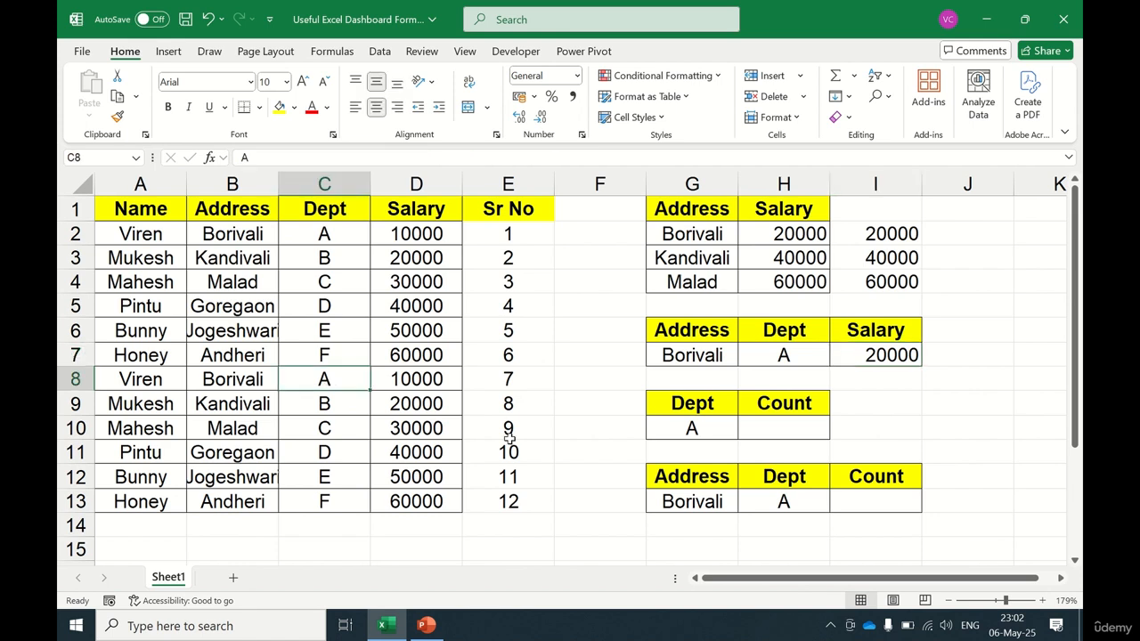
text(V)
key(Return)
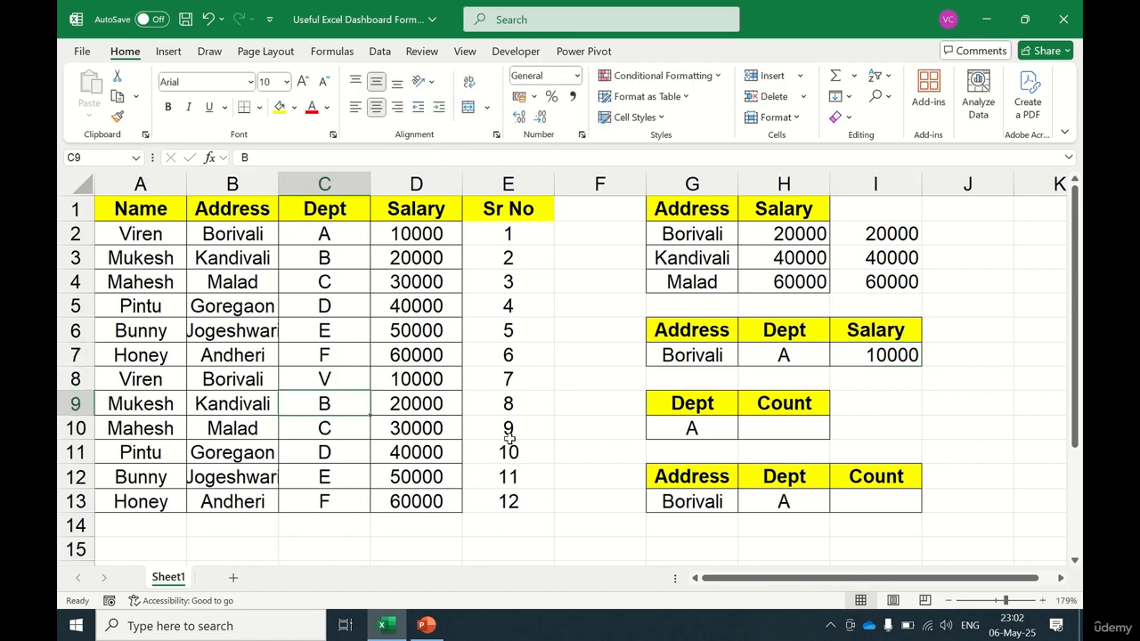
Step: Review the data table, the Sr No formulas and the SUMIFS result around I7
key(Up)
key(Up)
key(Right)
key(Right)
key(Right)
key(Right)
key(Right)
key(Right)
key(Right)
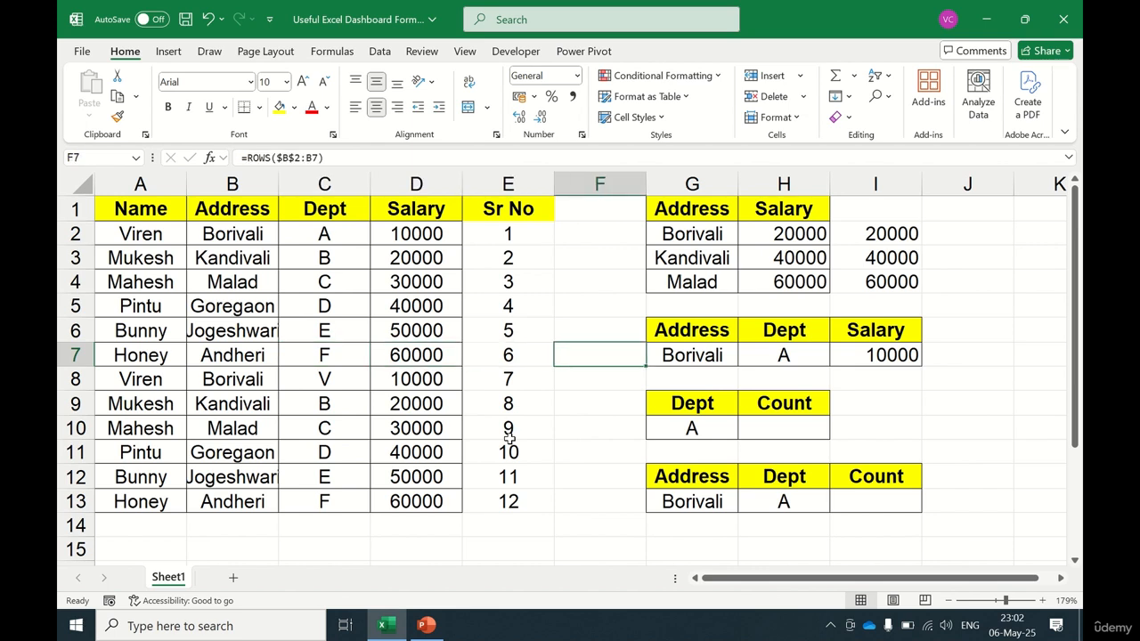
key(Left)
key(Left)
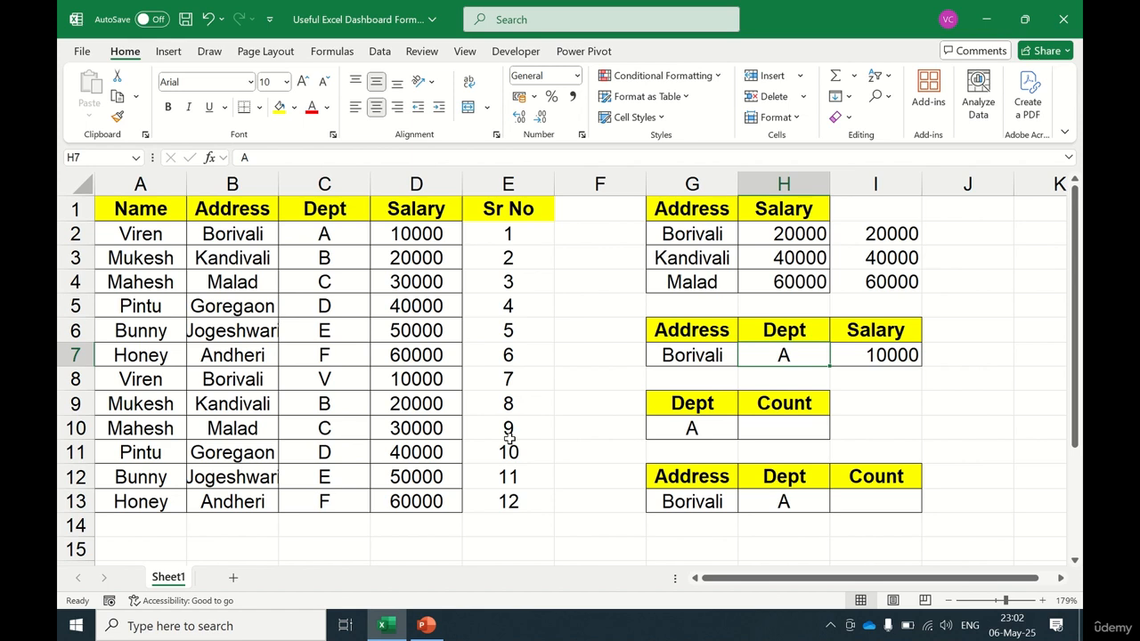
key(Right)
key(Right)
key(Left)
key(Left)
key(Right)
key(Right)
key(Right)
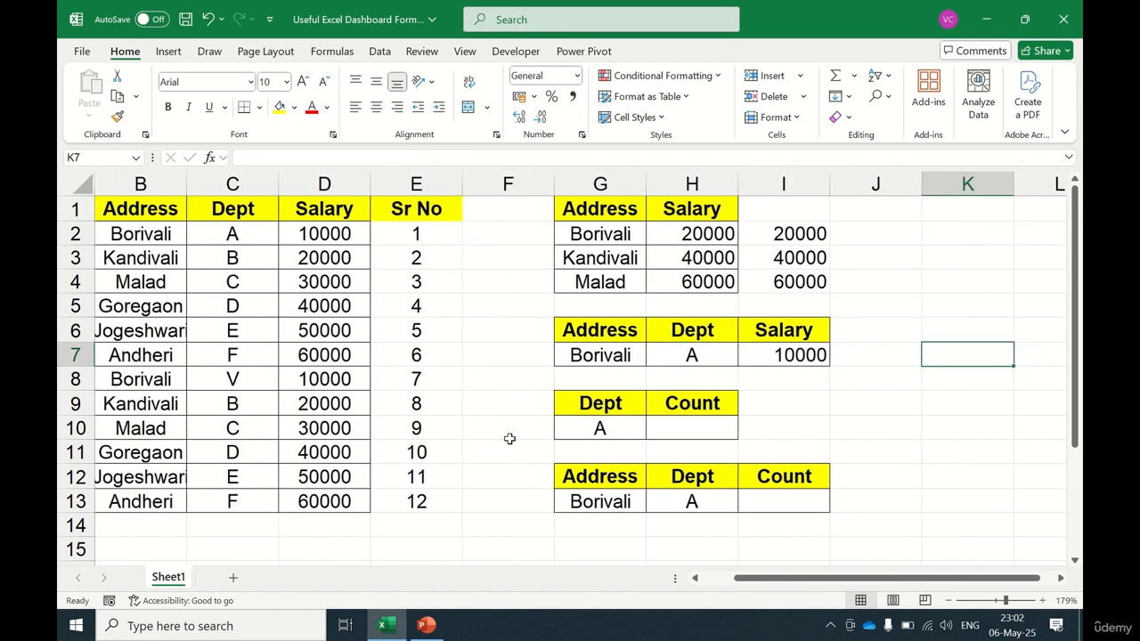
key(Left)
key(Left)
key(Left)
key(Left)
key(Left)
key(Left)
key(Left)
key(Left)
key(Left)
key(Left)
key(Right)
key(Right)
key(Right)
key(Right)
key(Right)
key(Right)
key(Right)
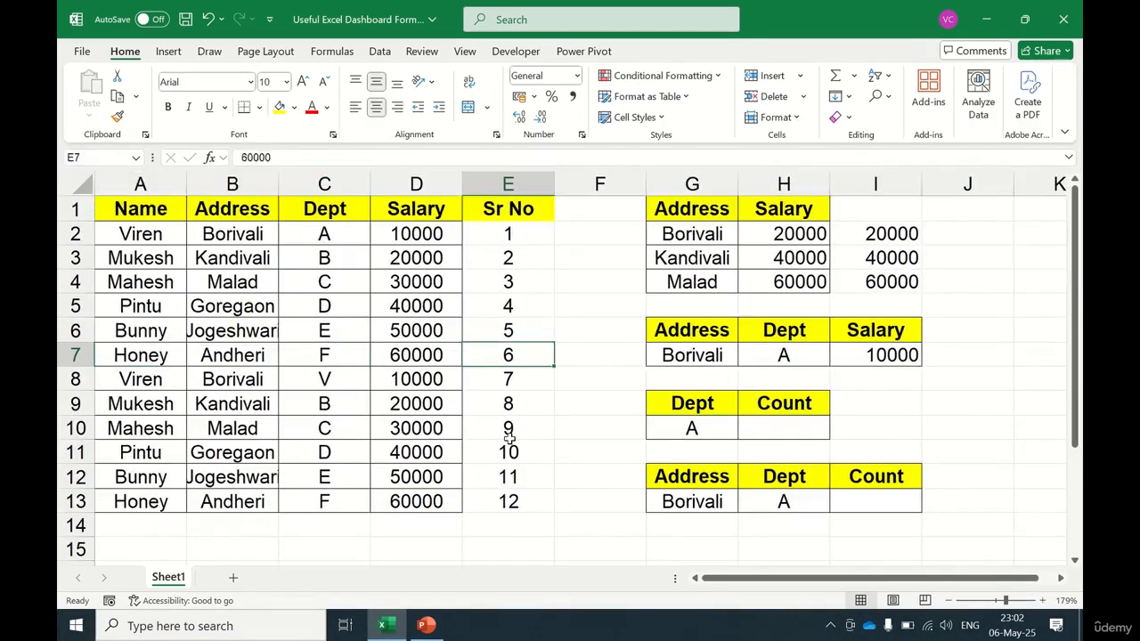
key(Right)
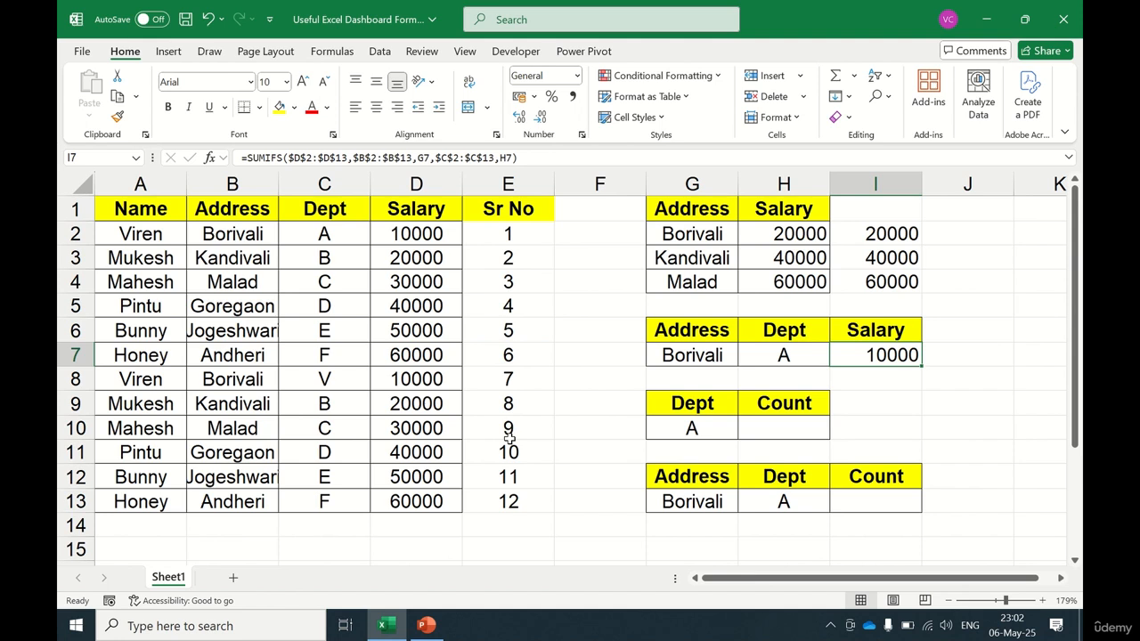
key(Right)
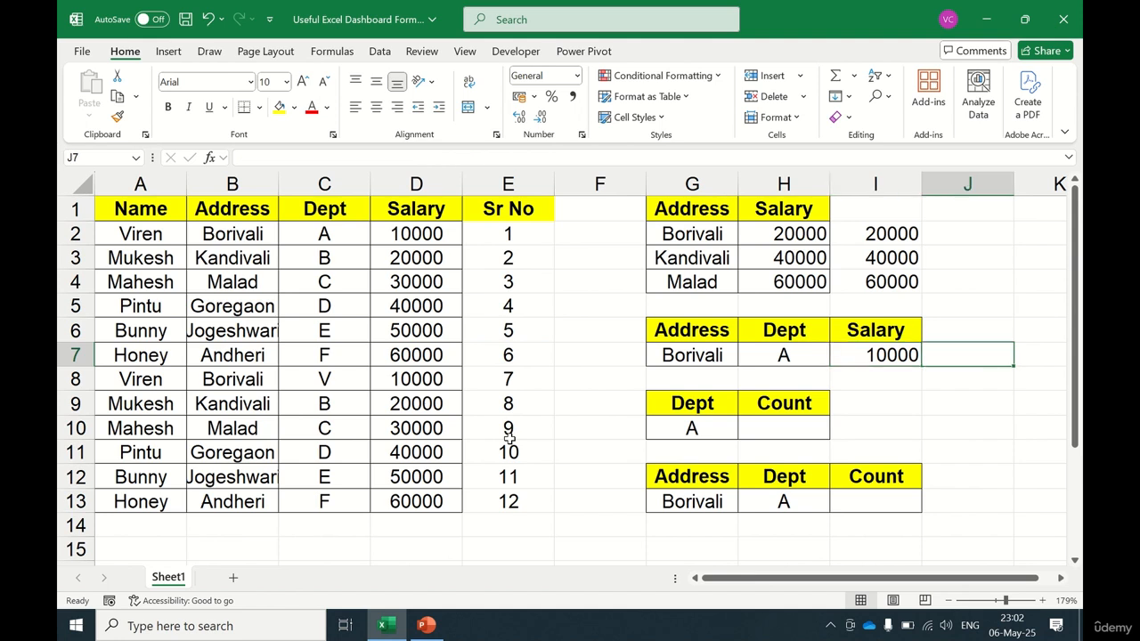
Step: Start a SUMPRODUCT formula in J7 with the address condition --($B$2:$B$13=G7)
text(=sump)
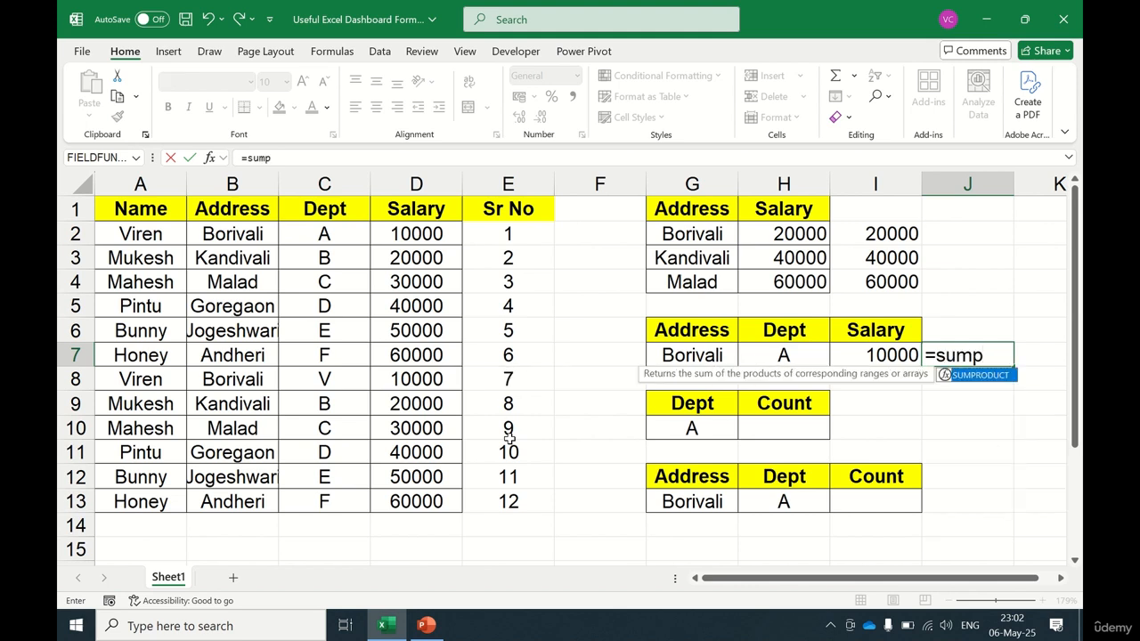
key(Tab)
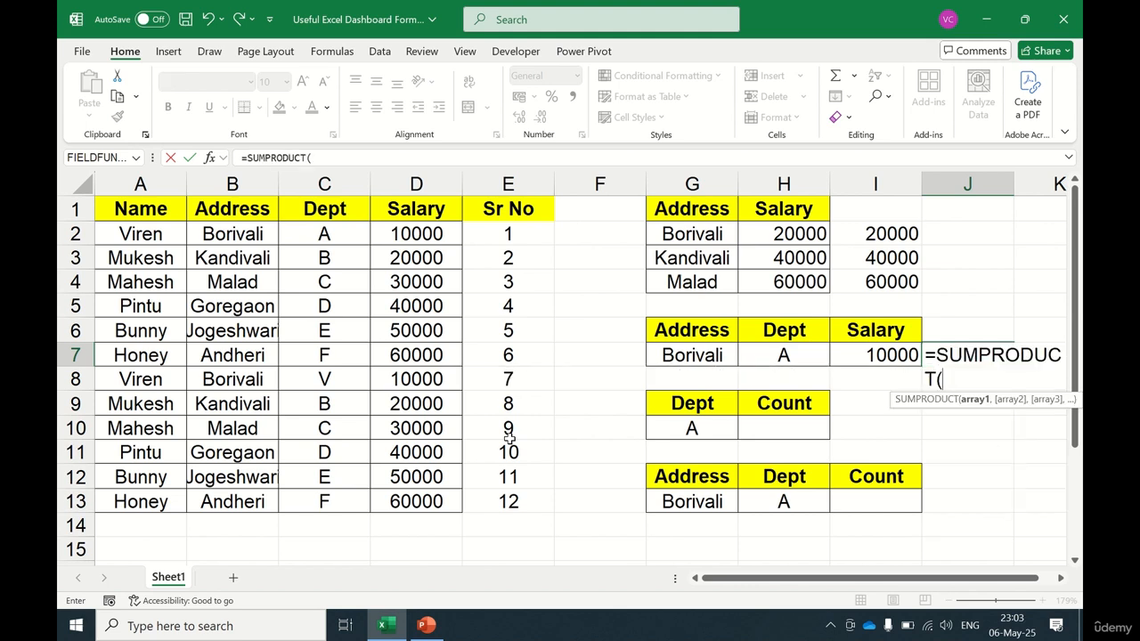
text(--()
key(Left)
key(Left)
key(Left)
key(Left)
key(Left)
key(Left)
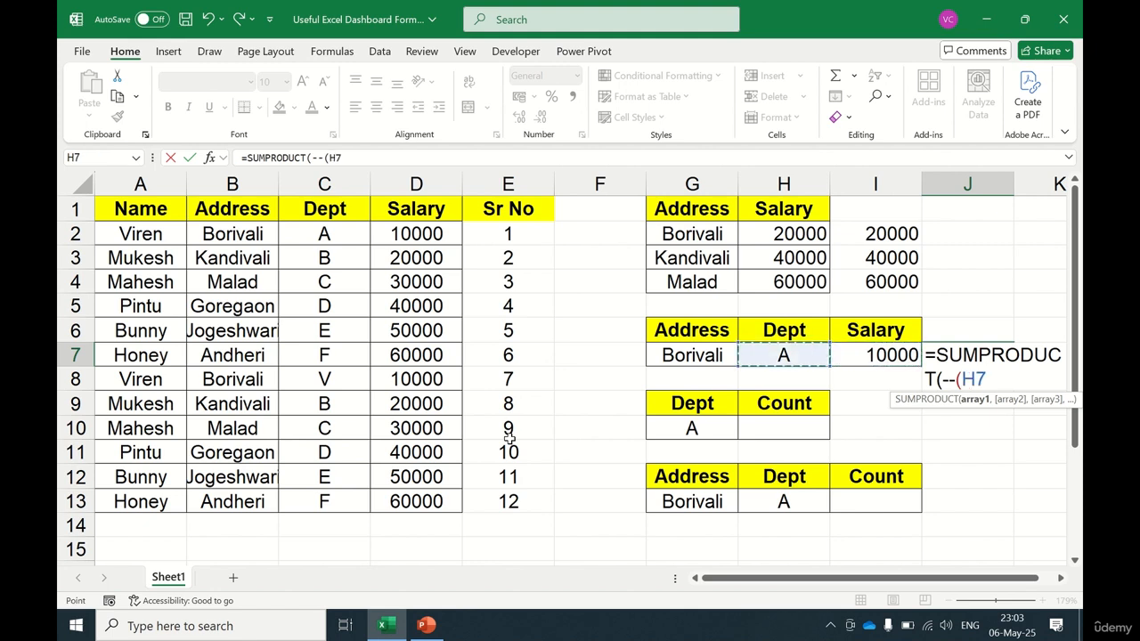
key(Left)
key(Up)
key(Left)
key(Up)
key(Up)
key(Up)
key(Up)
key(Up)
key(Down)
key(ctrl+shift+Down)
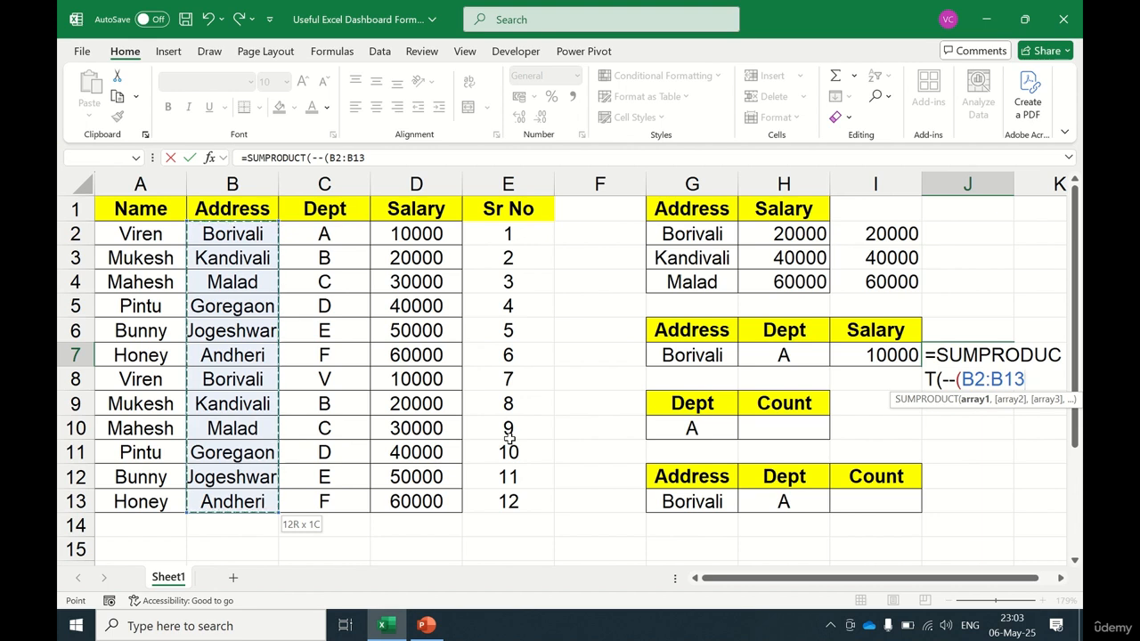
key(F4)
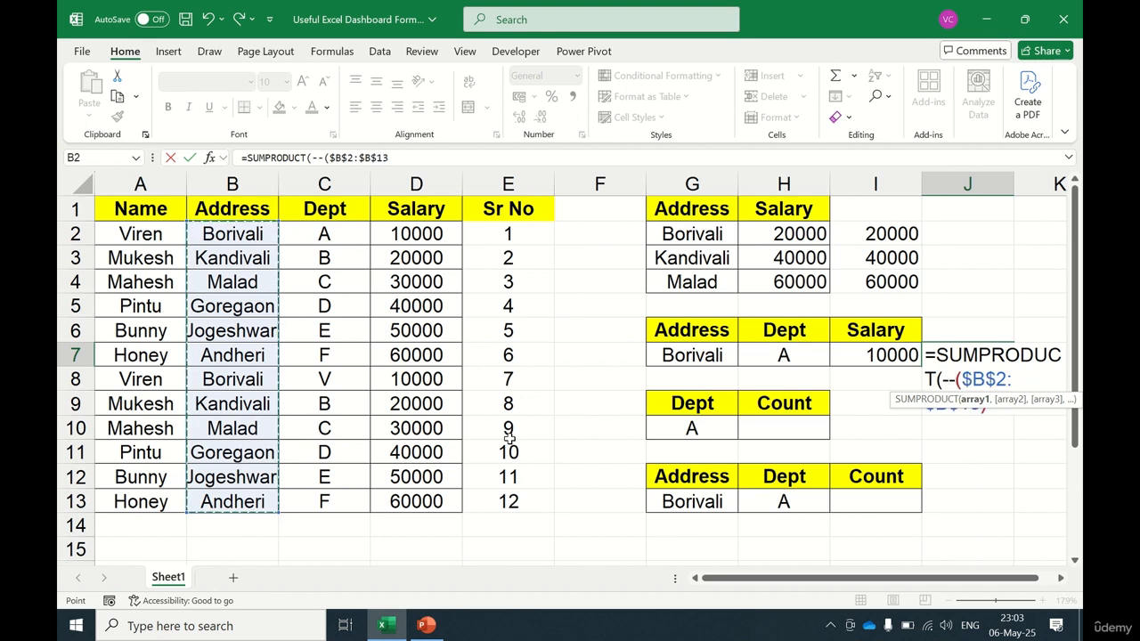
text())
key(BackSpace)
text(=)
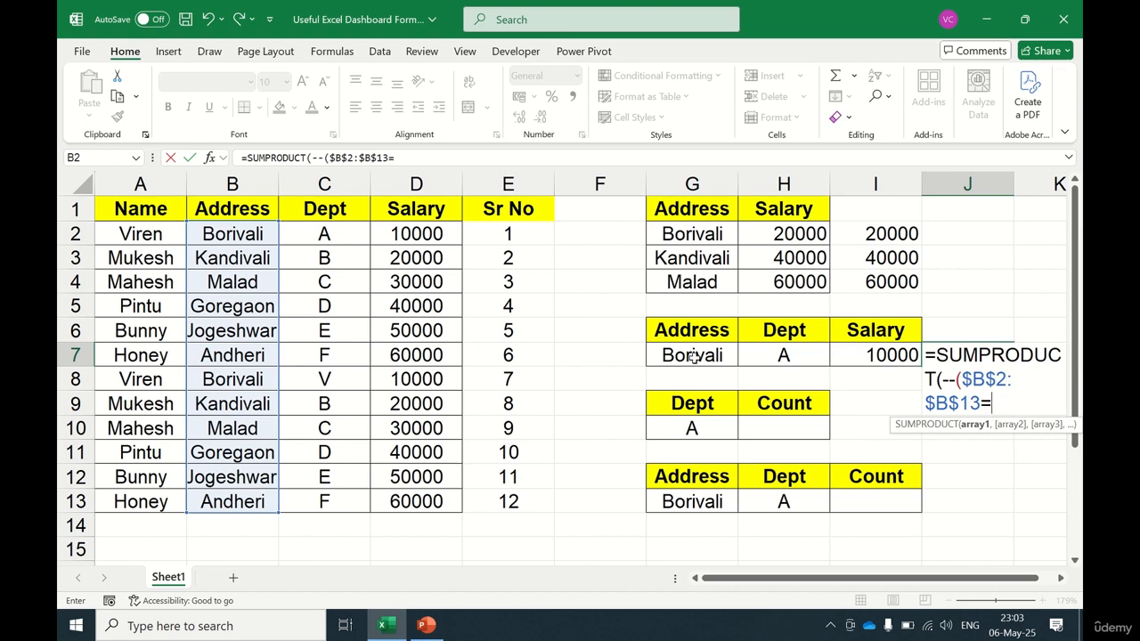
click(736, 351)
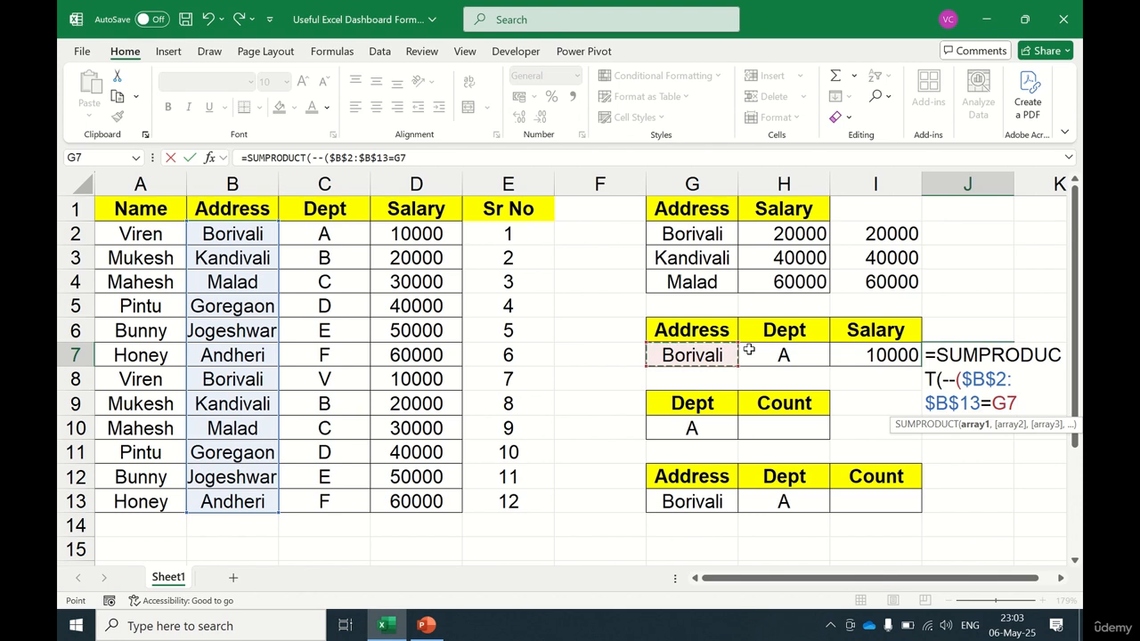
Step: Multiply by the department condition --($C$2:$C$13=H7) in the SUMPRODUCT formula
text()*--()
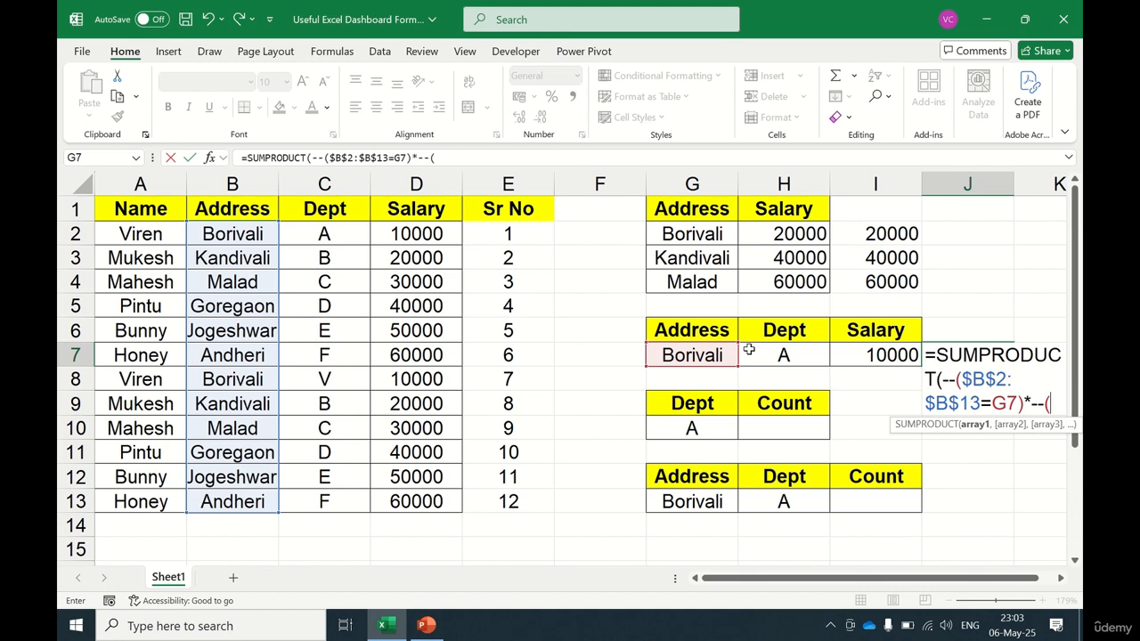
click(326, 233)
key(ctrl+shift+Down)
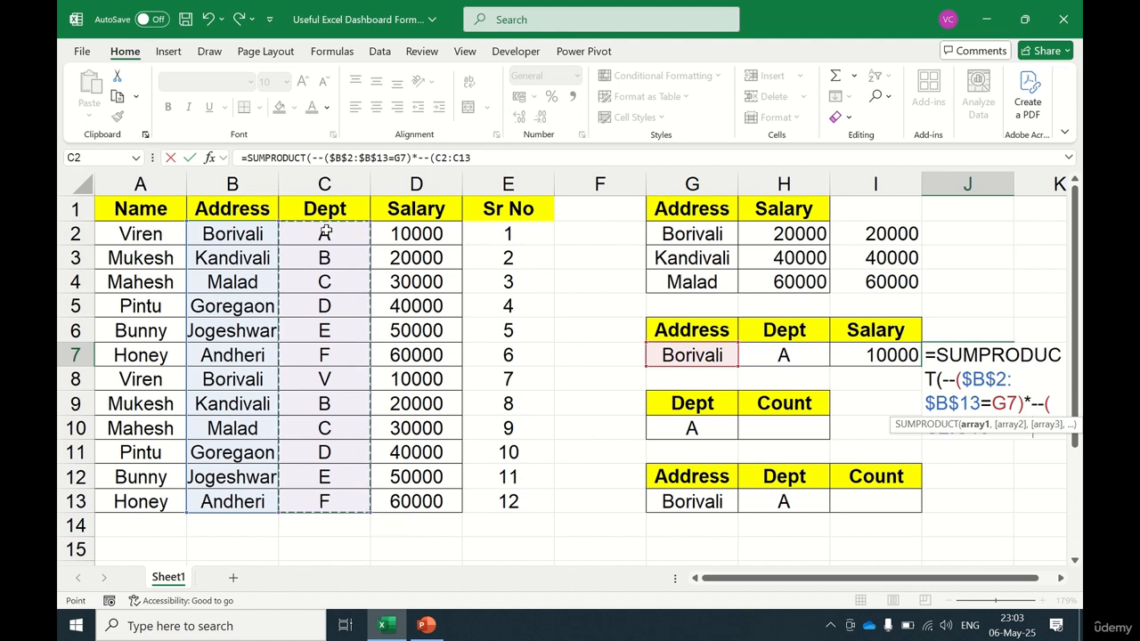
key(F4)
text(=)
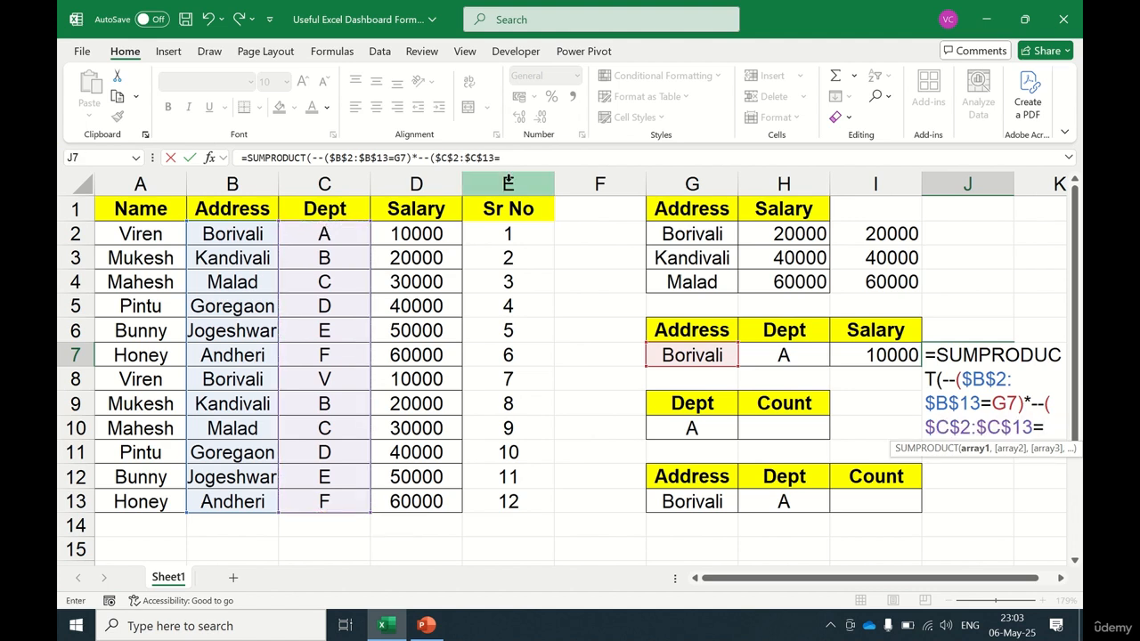
click(791, 352)
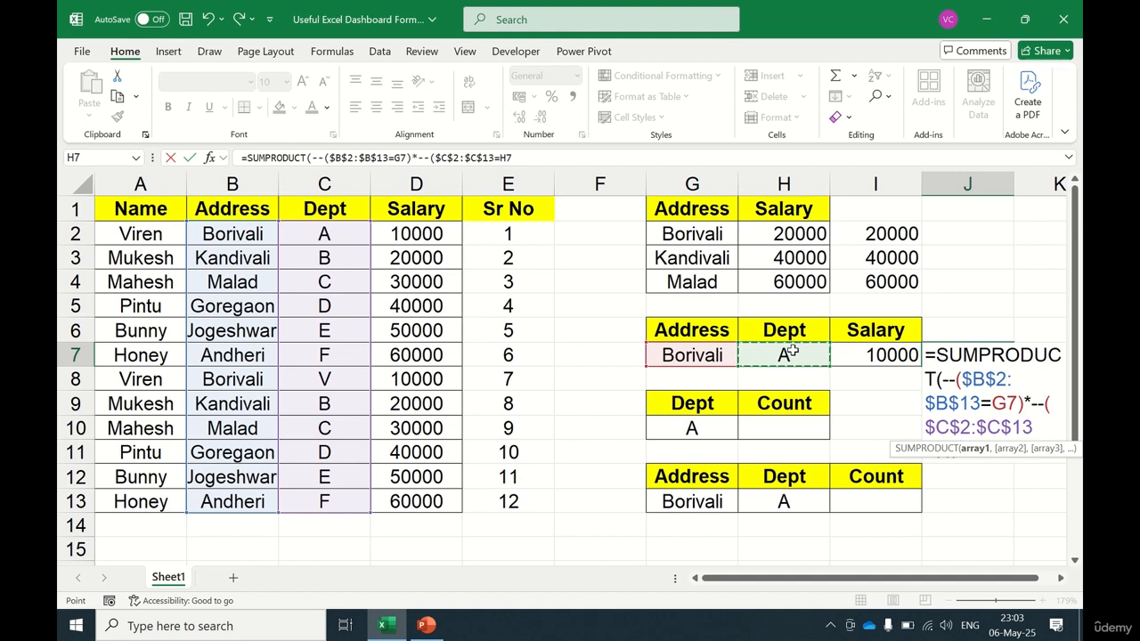
text())
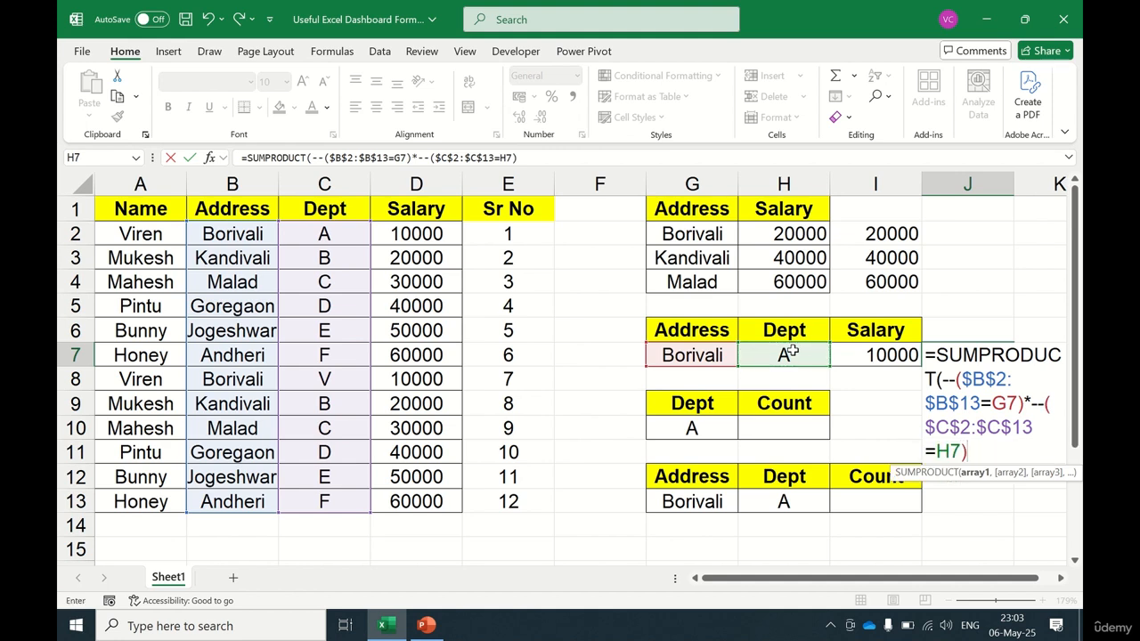
text(*)
Step: Multiply by $D$2:$D$13, enter the SUMPRODUCT formula and accept the suggested correction
click(430, 234)
key(ctrl+shift+Down)
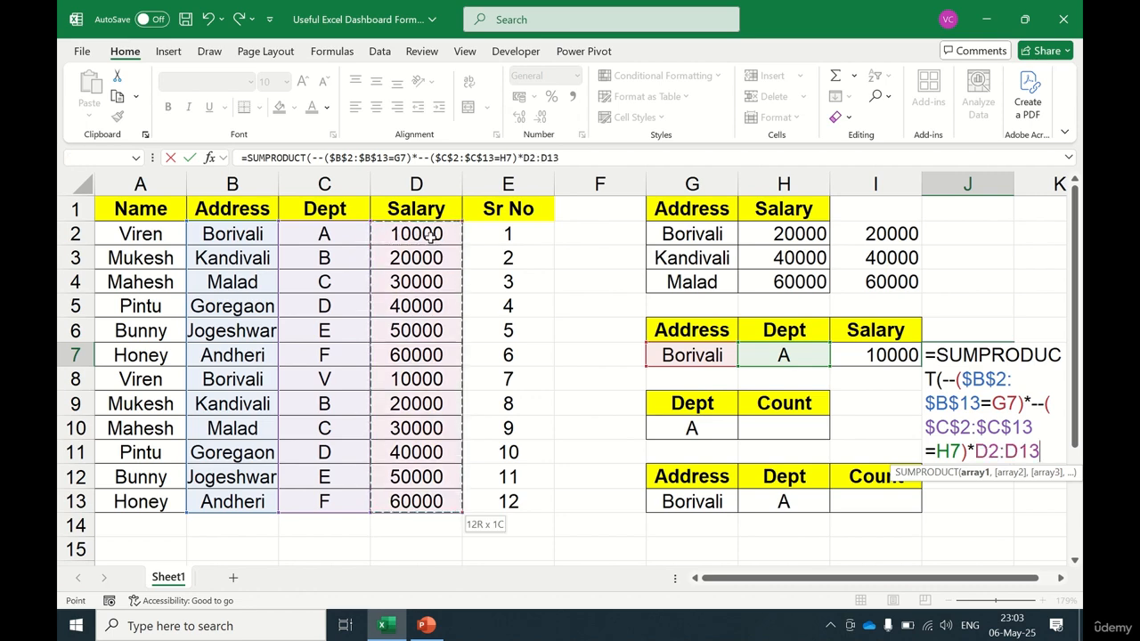
key(F4)
key(Return)
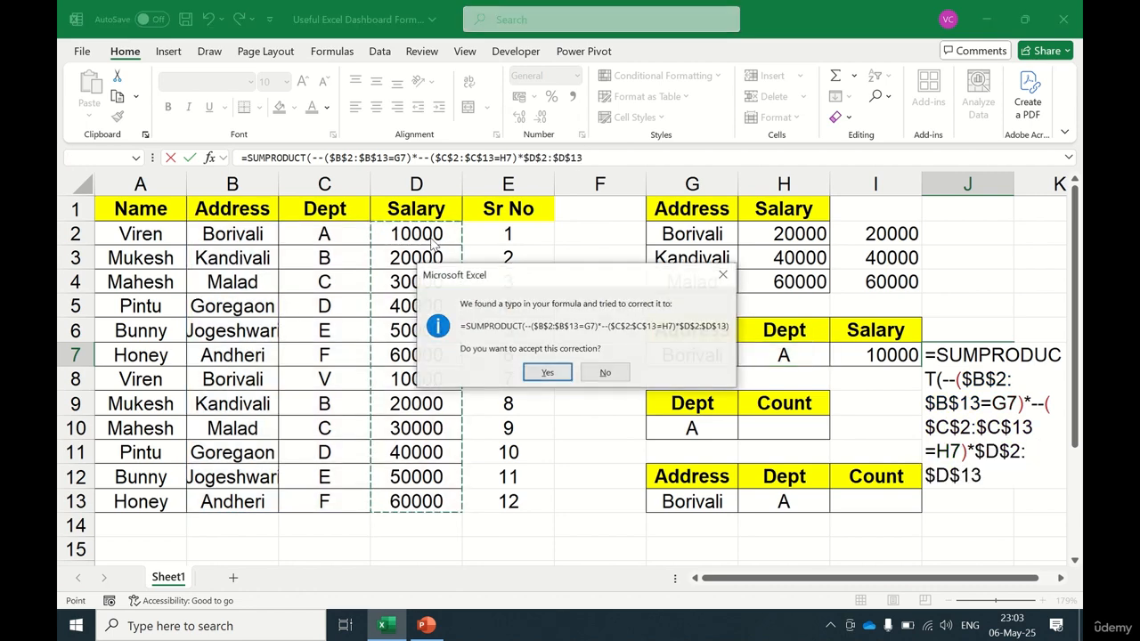
key(Return)
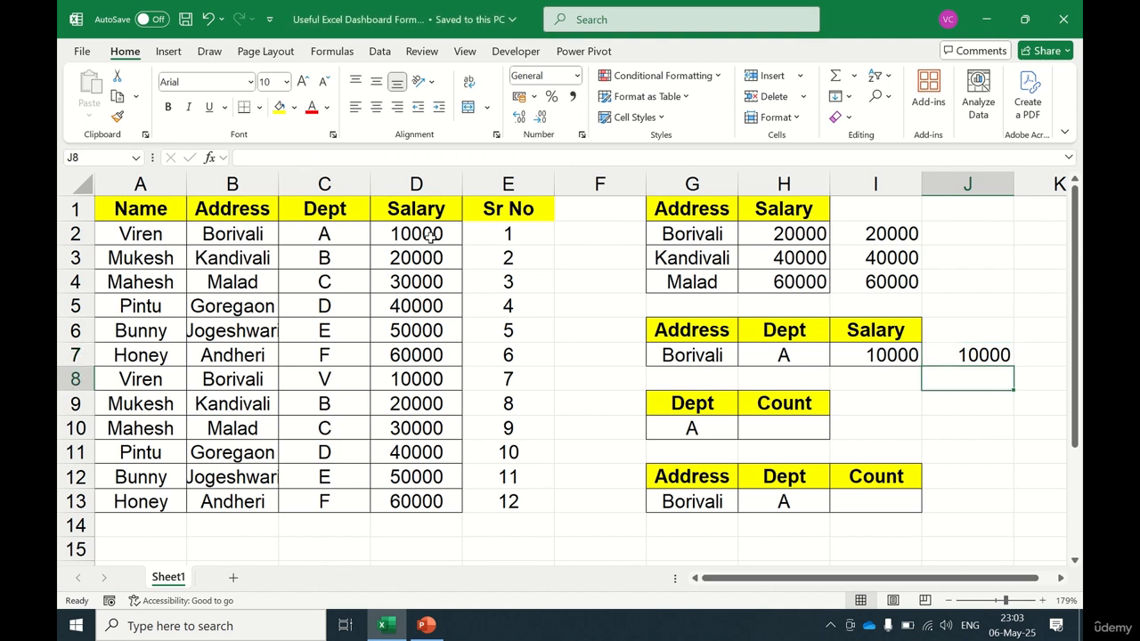
Step: Review the SUMPRODUCT formula in J7 and the Dept and Count table in G9:H10
key(F2)
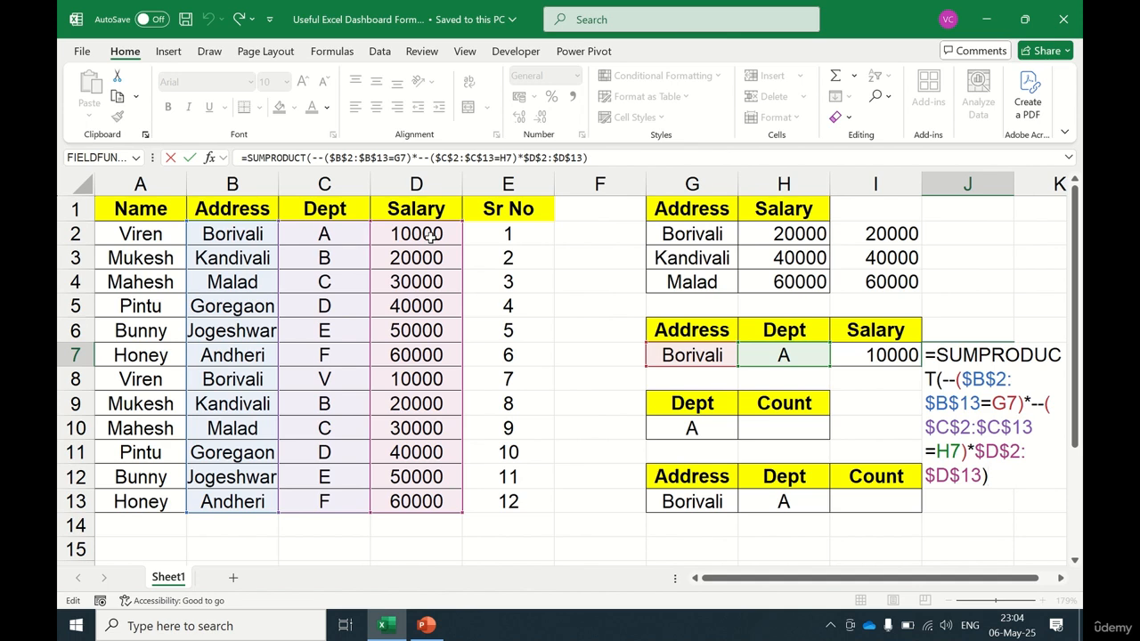
key(Return)
key(Down)
key(Down)
key(Left)
key(Left)
key(Left)
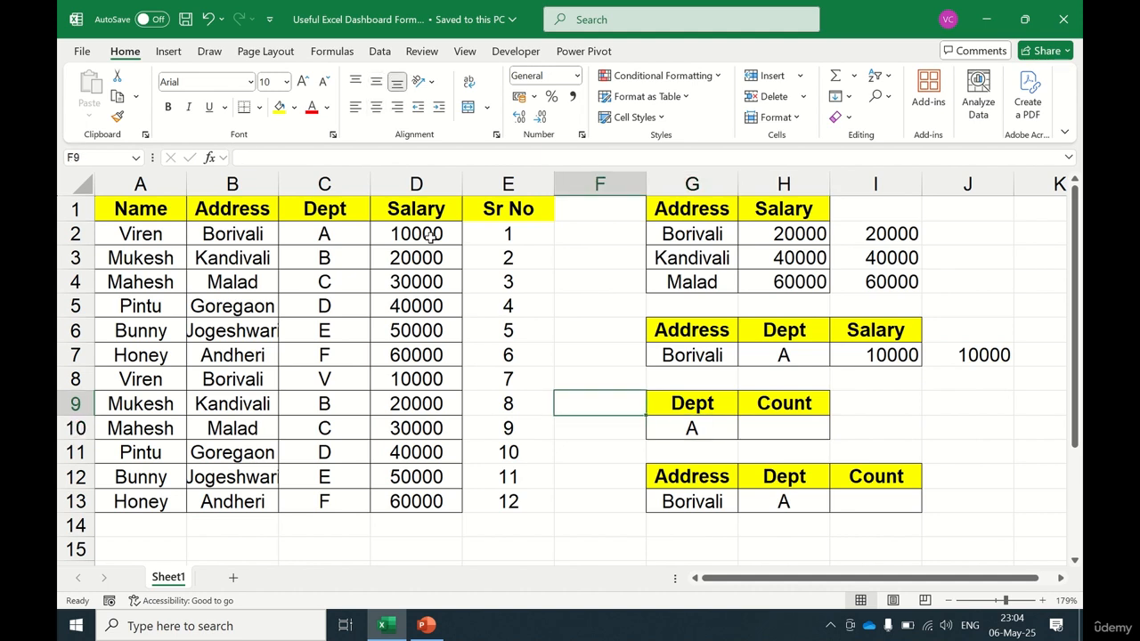
key(Up)
key(shift+Right)
key(shift+Down)
key(shift+Up)
key(shift+Left)
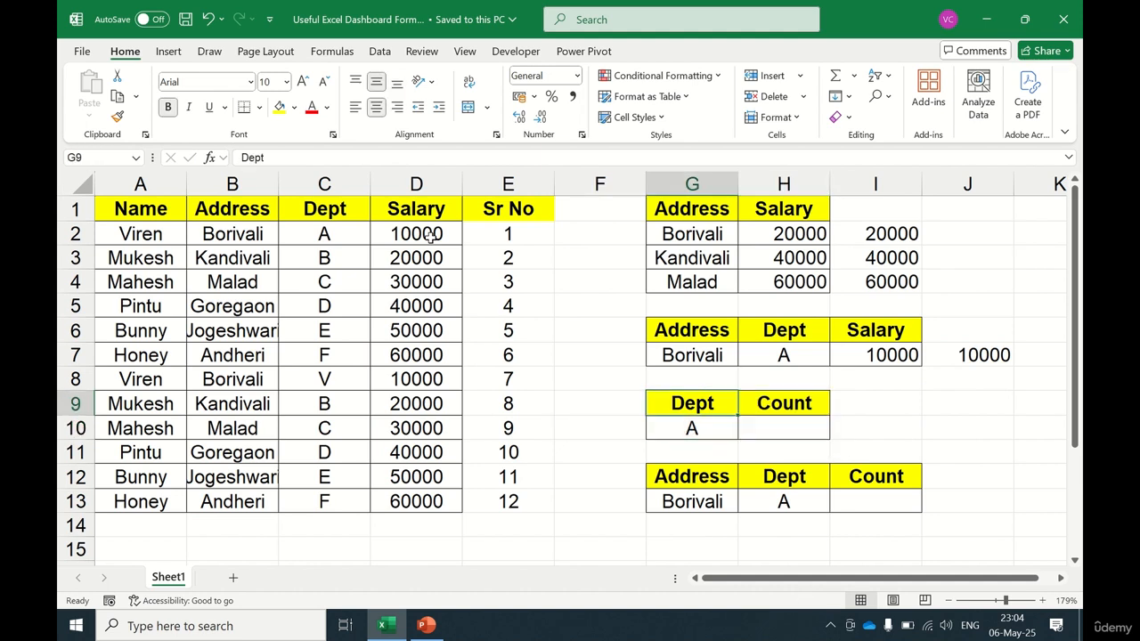
key(Down)
key(Right)
key(Up)
key(Down)
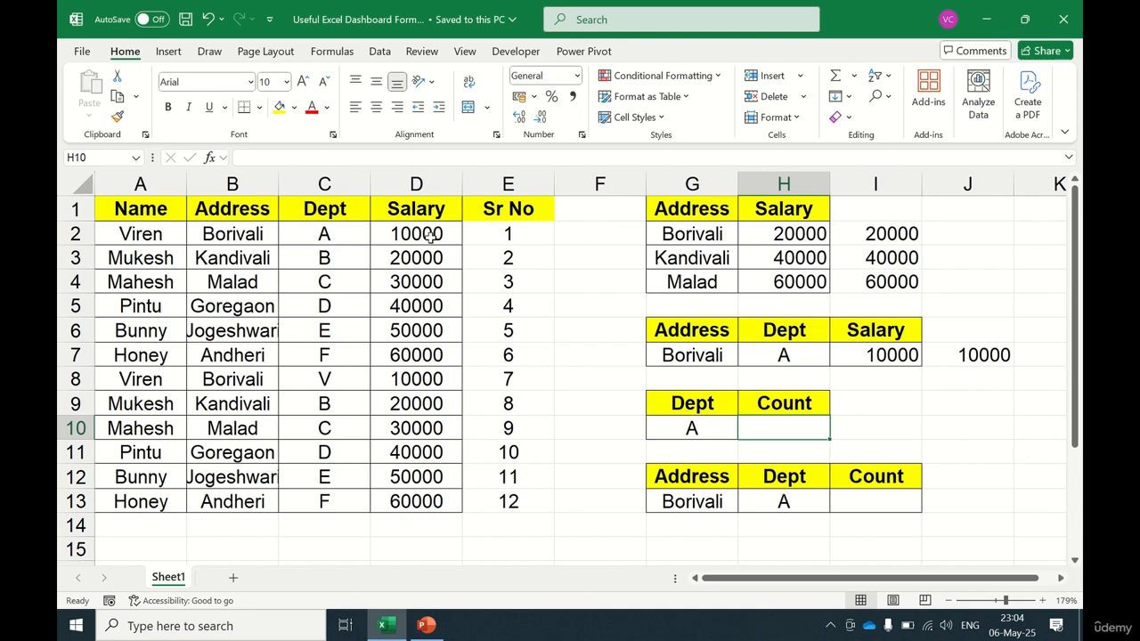
key(Up)
key(Down)
key(Down)
key(Up)
key(Up)
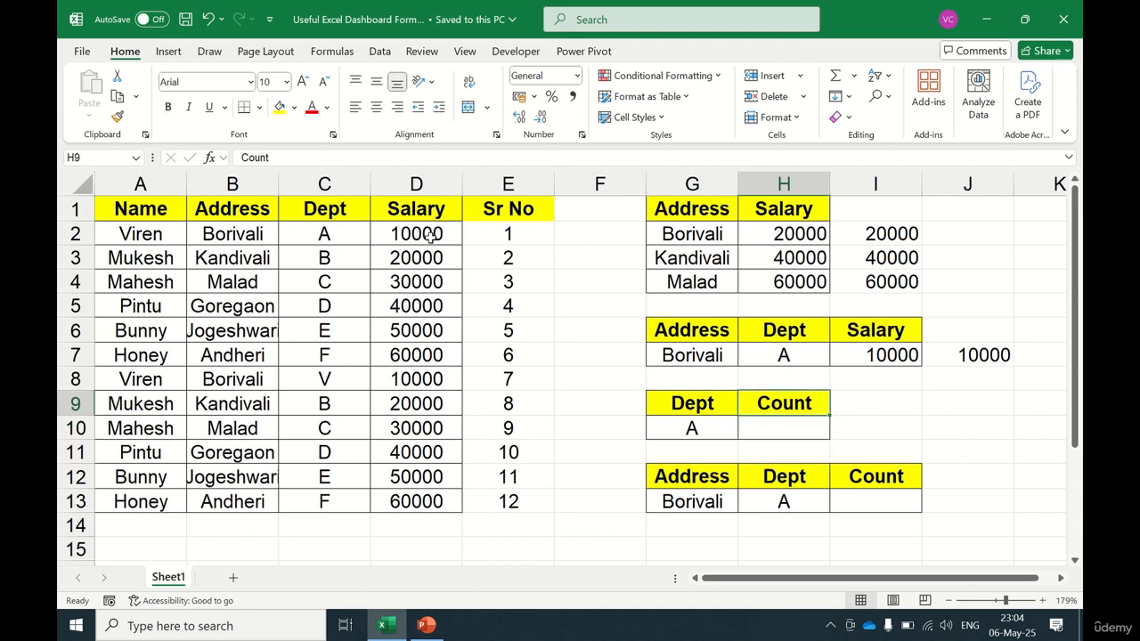
key(Down)
text(=)
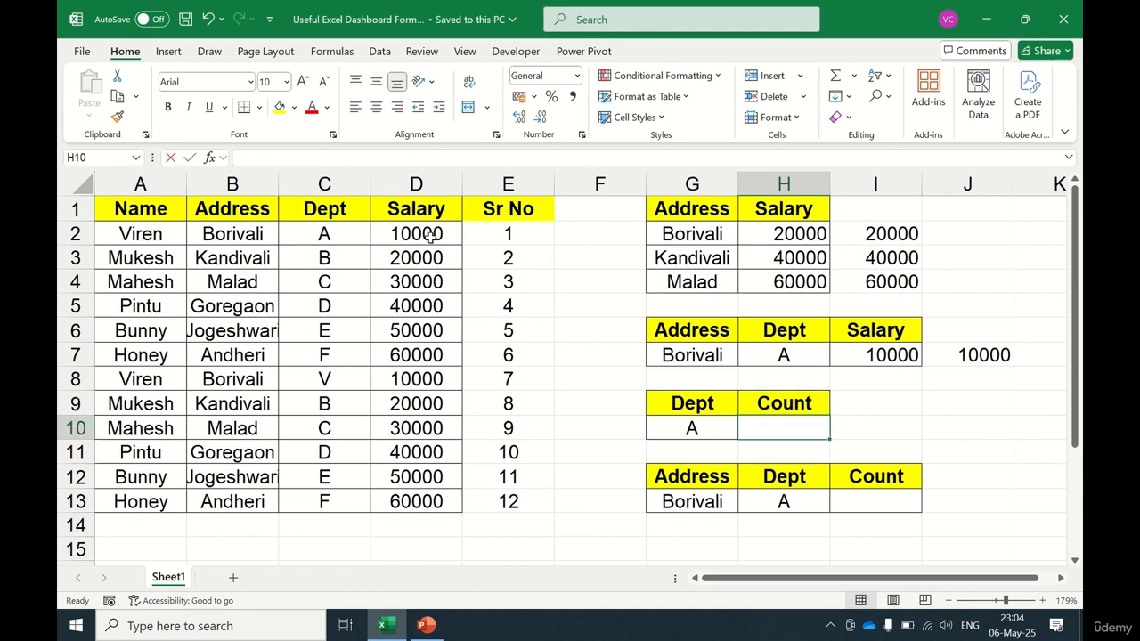
key(Escape)
Step: Examine the Dept/Count table in G9:H10 and the Address/Dept/Count table in G12:I13
key(Left)
key(Up)
key(shift+Down)
key(Down)
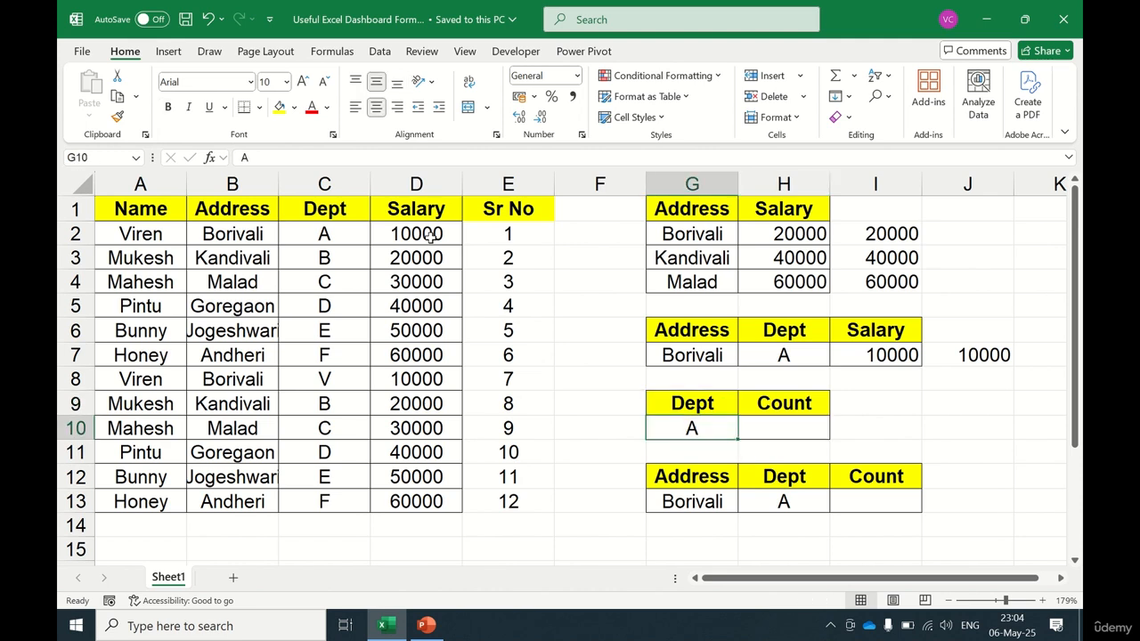
key(Right)
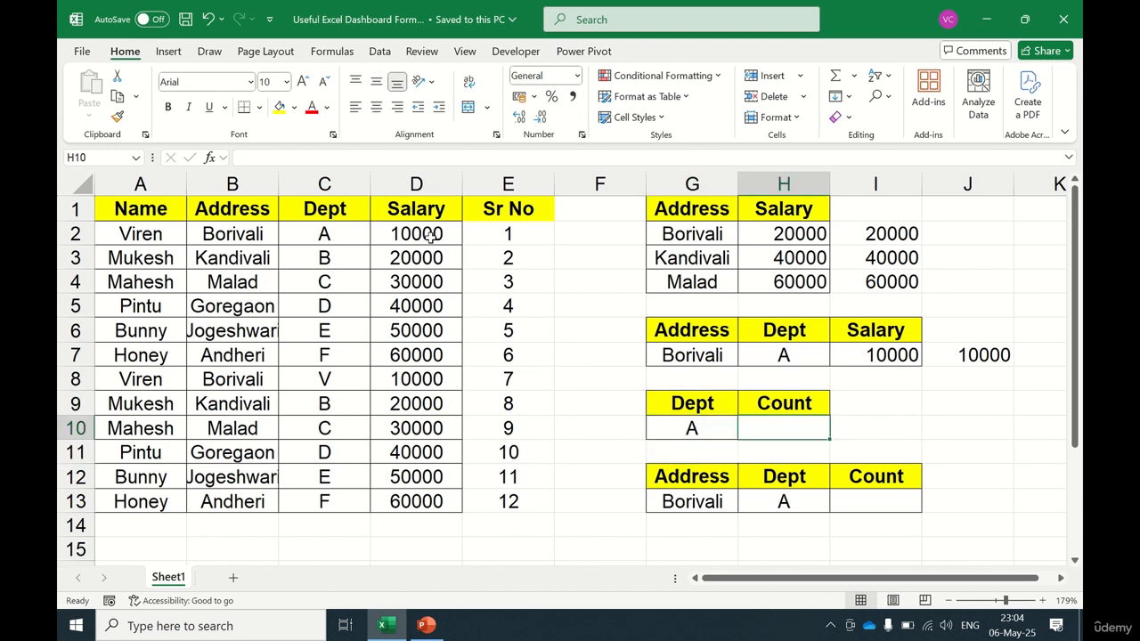
key(Down)
key(Down)
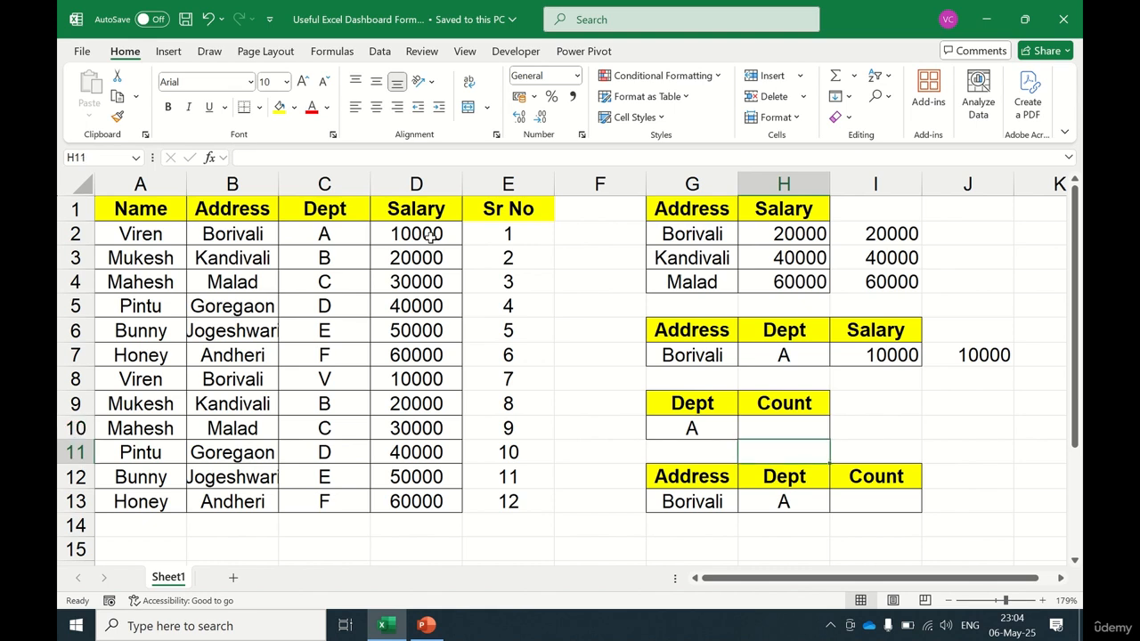
key(Left)
key(shift+Right)
key(shift+Down)
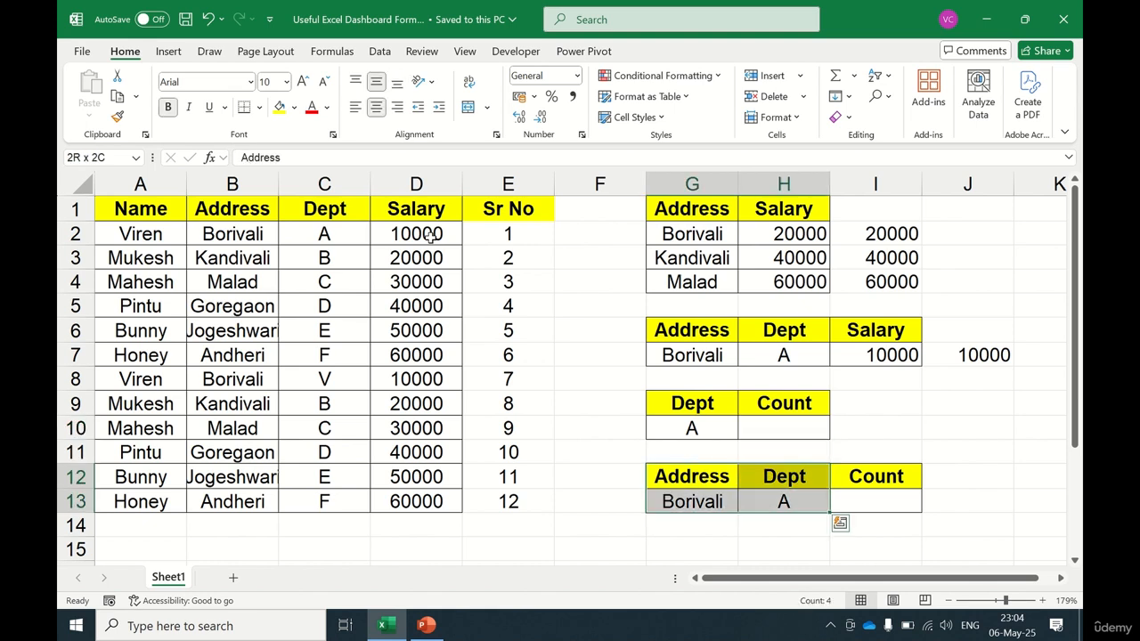
key(Up)
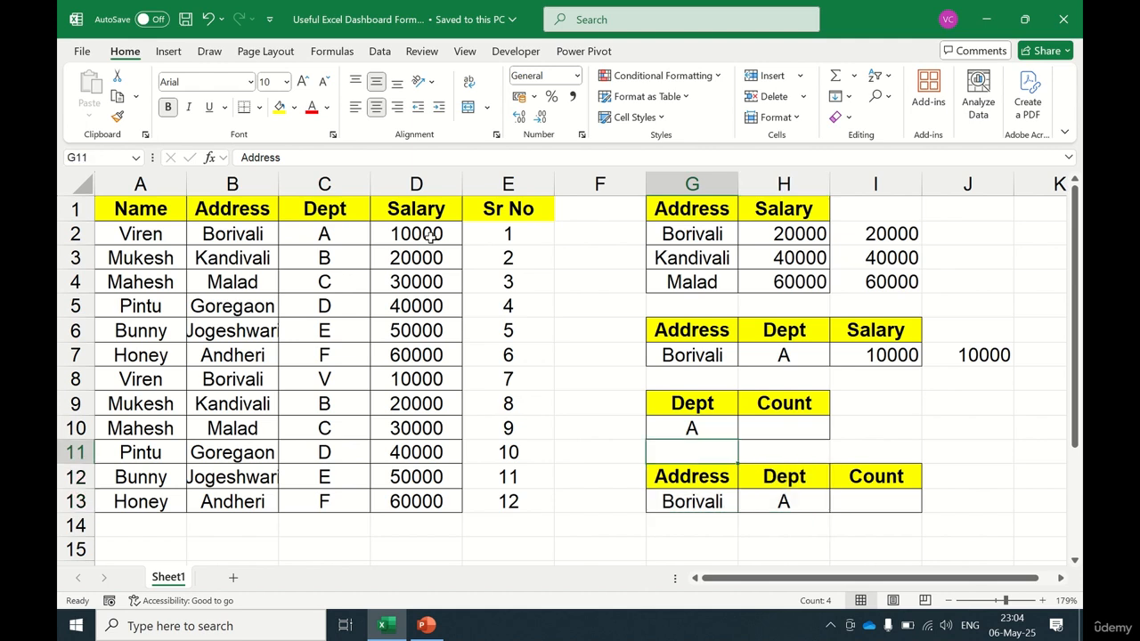
key(Up)
key(Right)
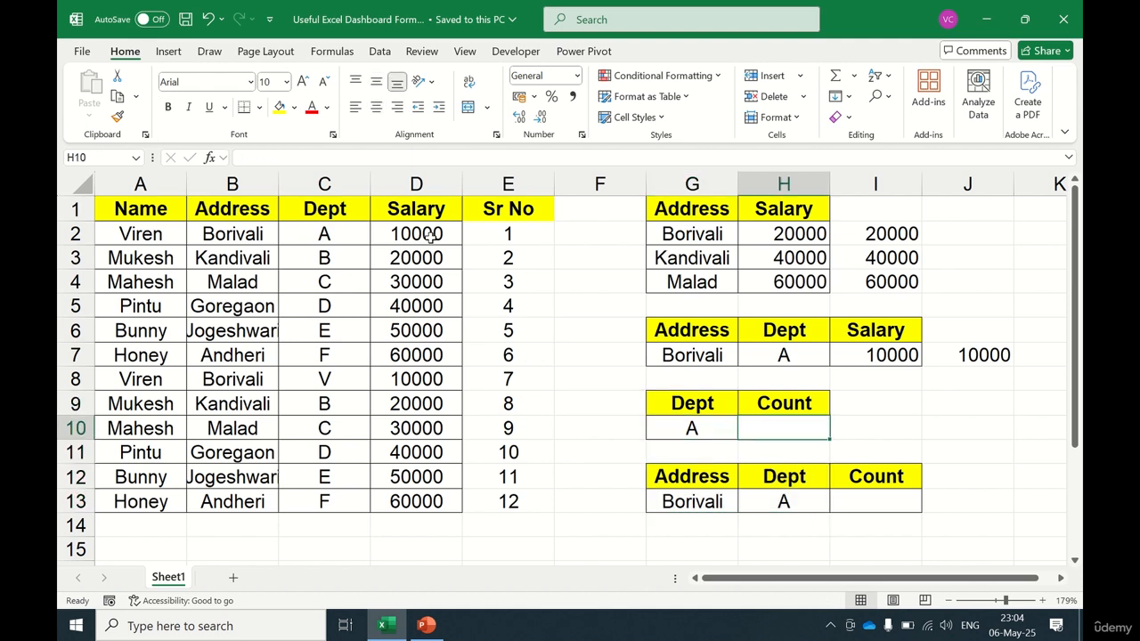
key(Left)
key(Up)
key(Down)
key(Right)
Step: Start a COUNTIF formula in H10 using the absolute range $C$2:$C$13
text(=count)
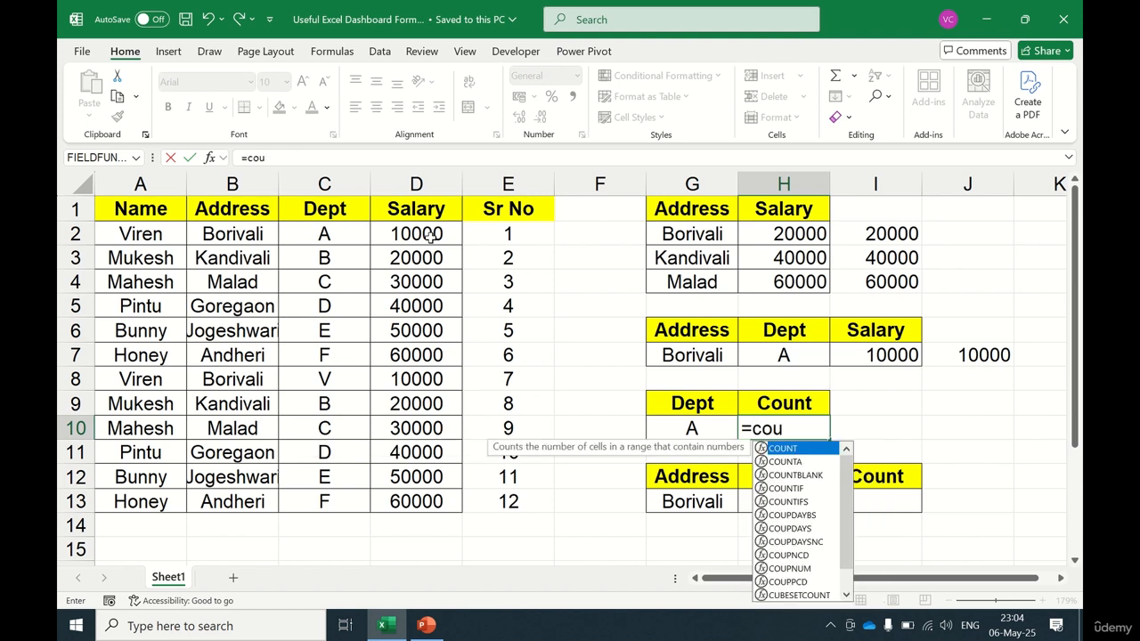
key(Down)
key(Down)
key(Down)
key(Tab)
key(Left)
key(Left)
key(Left)
key(Left)
key(Left)
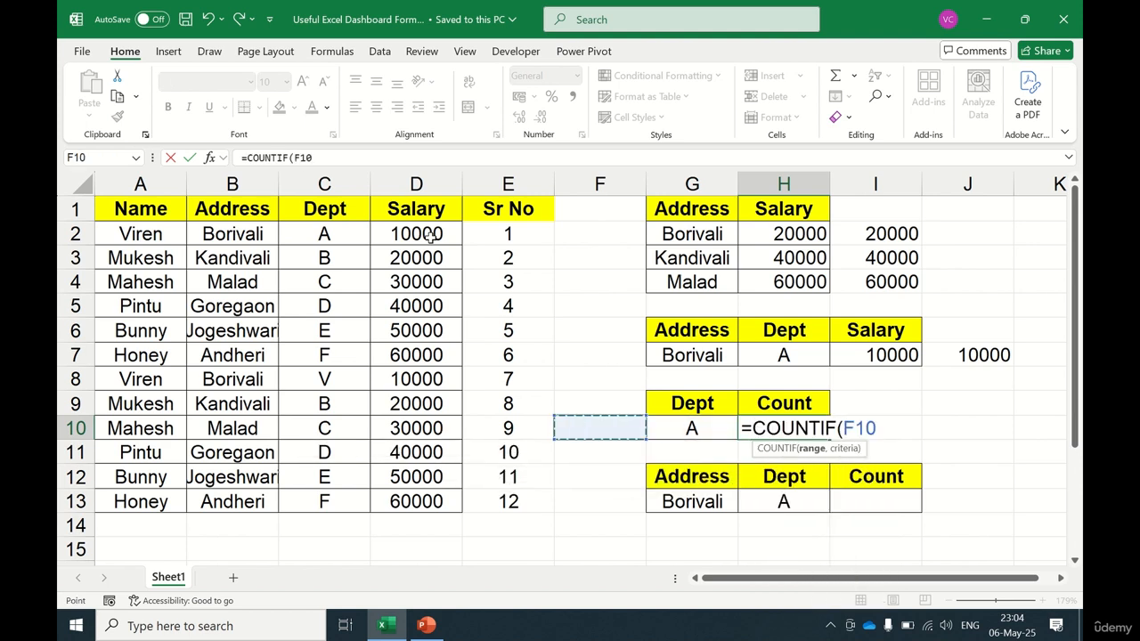
key(Up)
key(Up)
key(Up)
key(Up)
key(Up)
key(Up)
key(Up)
key(Up)
key(Up)
key(Down)
key(ctrl+shift+Down)
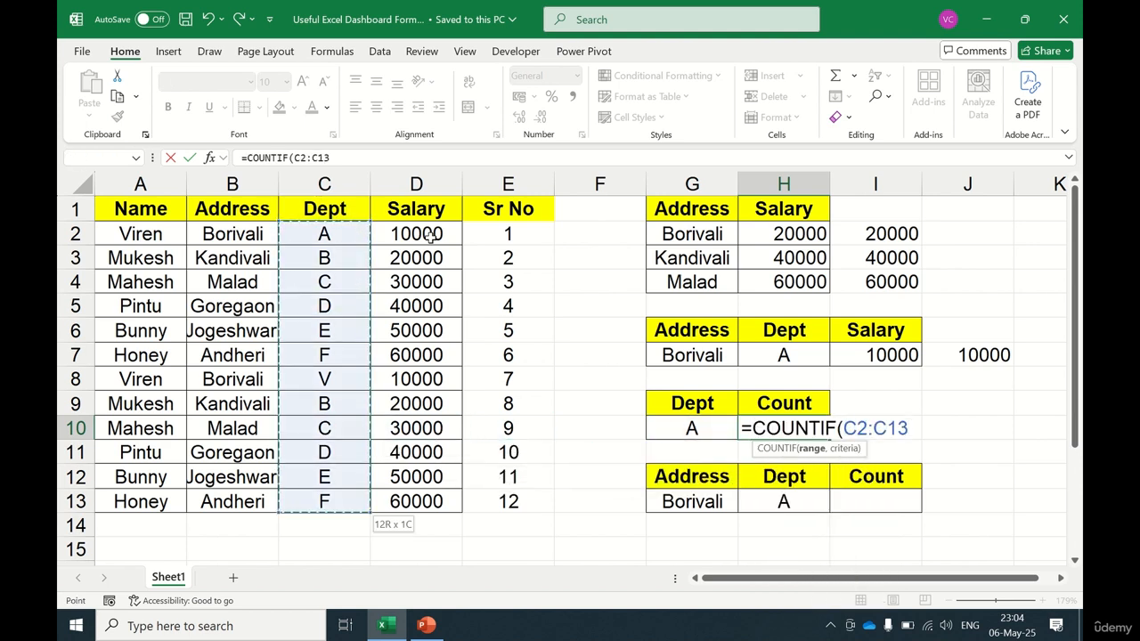
key(F4)
text(,)
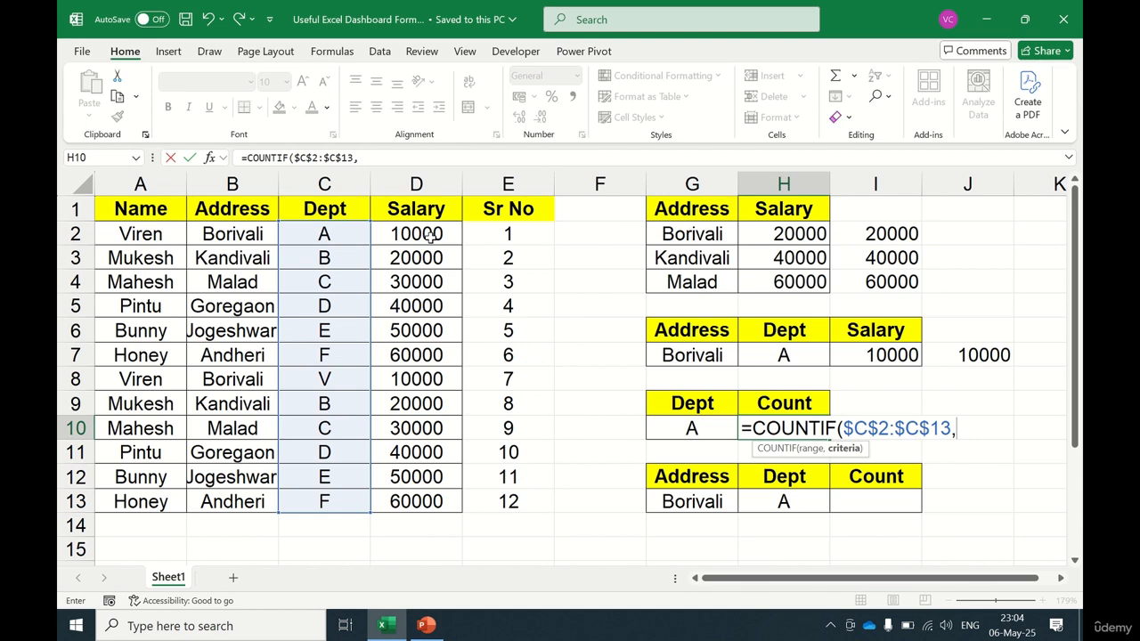
Step: Complete the COUNTIF formula with criterion G10 and enter it
key(Left)
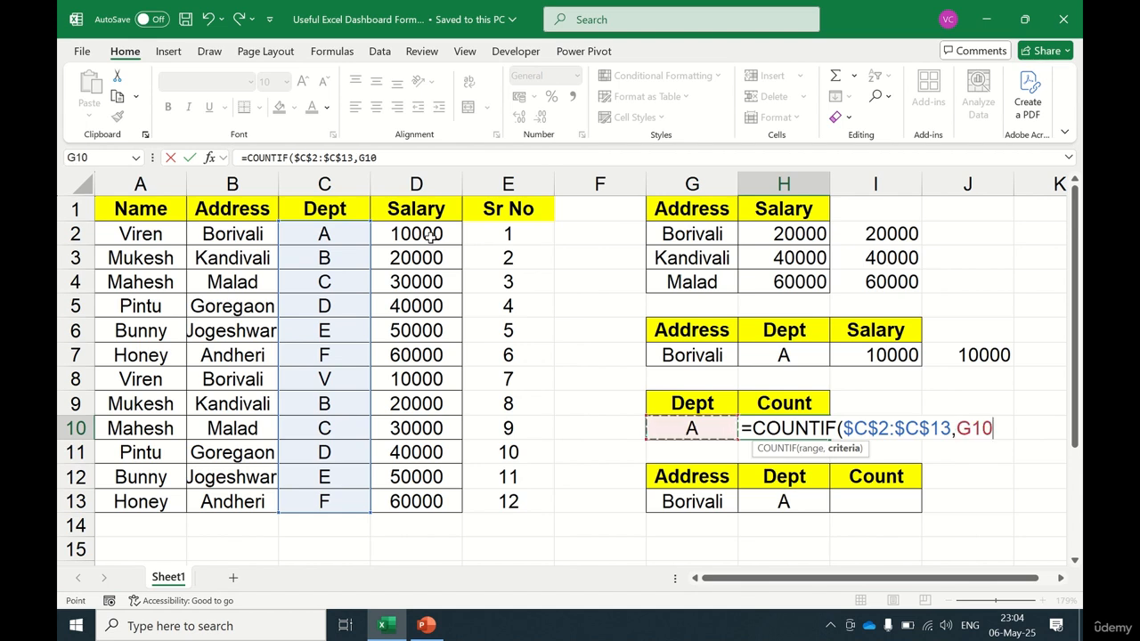
text())
key(Return)
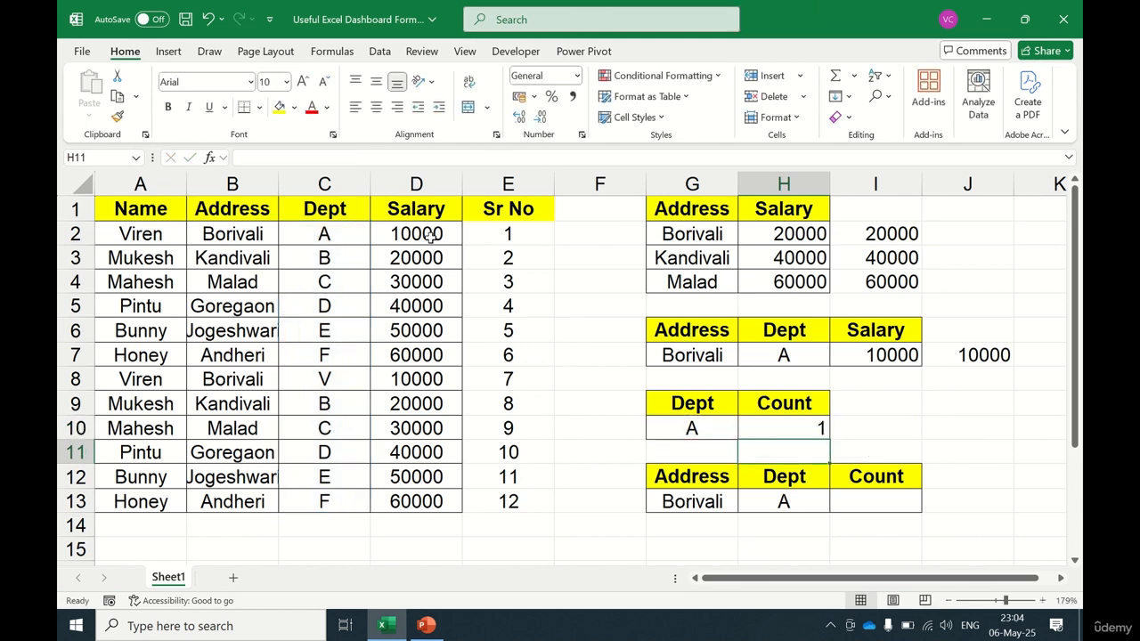
Step: Review the COUNTIF formula in H10 and the Address/Dept inputs in G13:H13
key(Up)
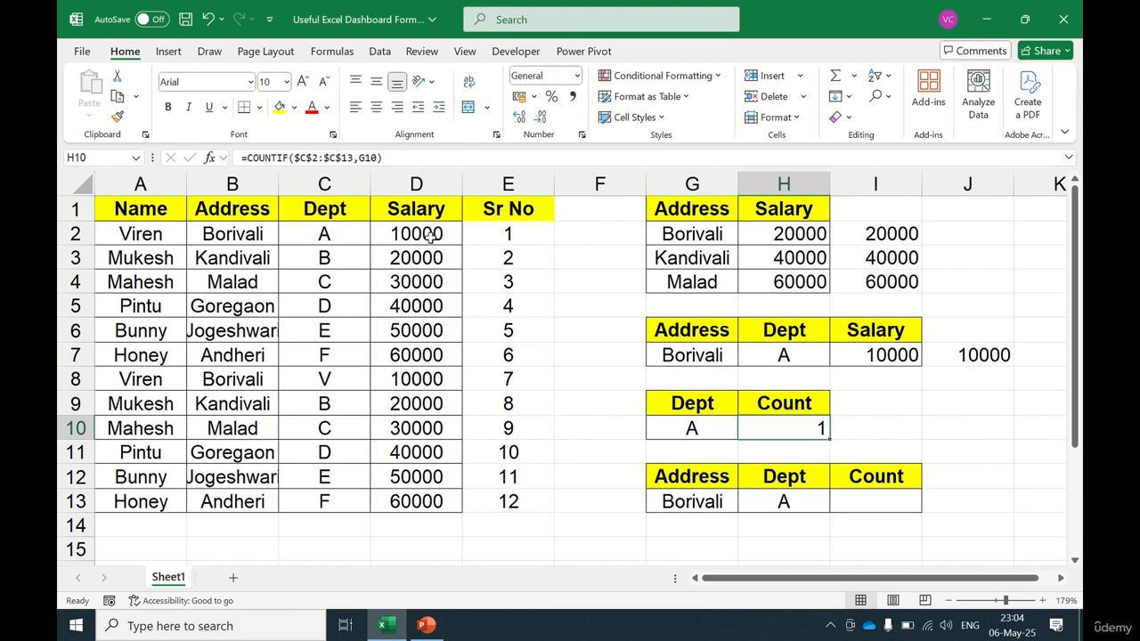
key(Down)
key(Up)
key(Down)
key(Down)
key(Down)
key(Down)
key(Up)
key(Up)
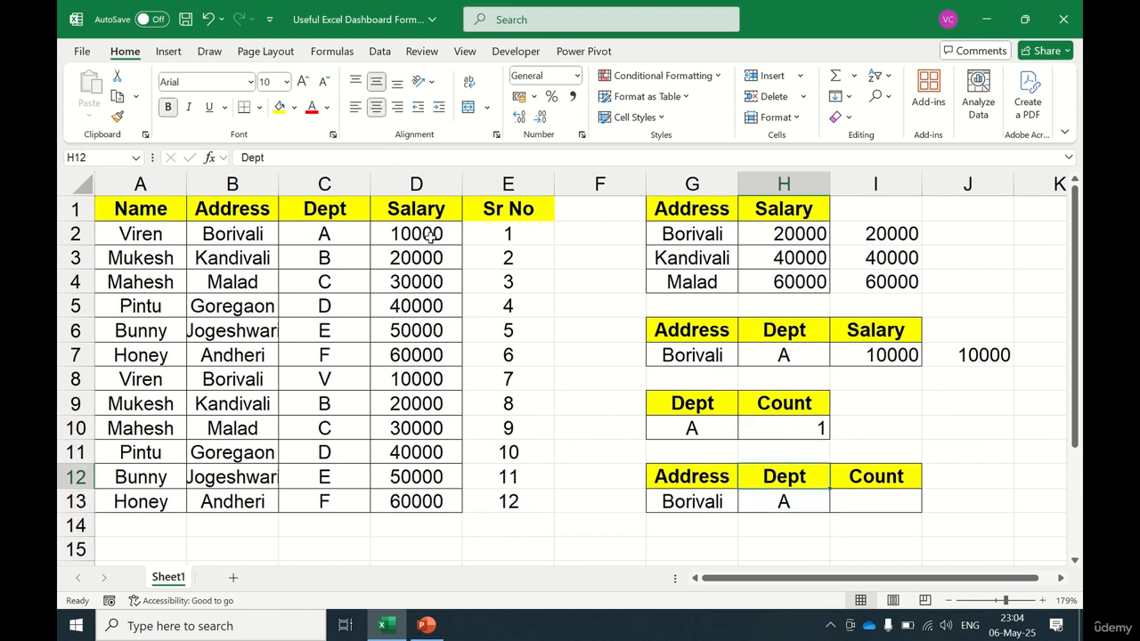
key(Down)
key(Right)
key(Left)
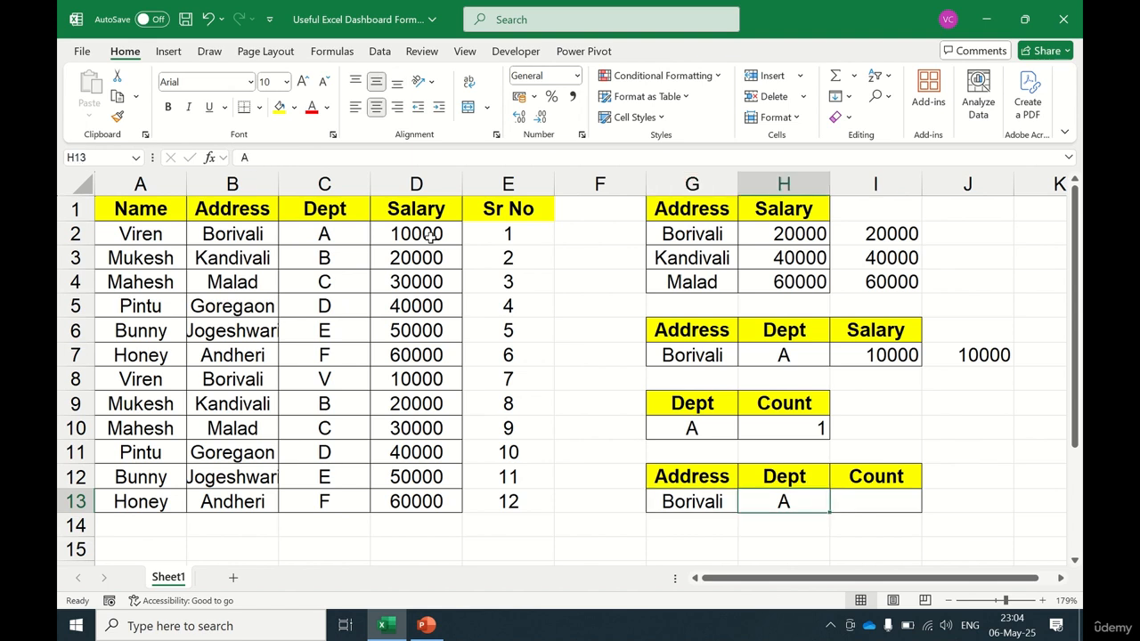
key(Right)
key(Right)
key(Left)
key(Down)
key(Up)
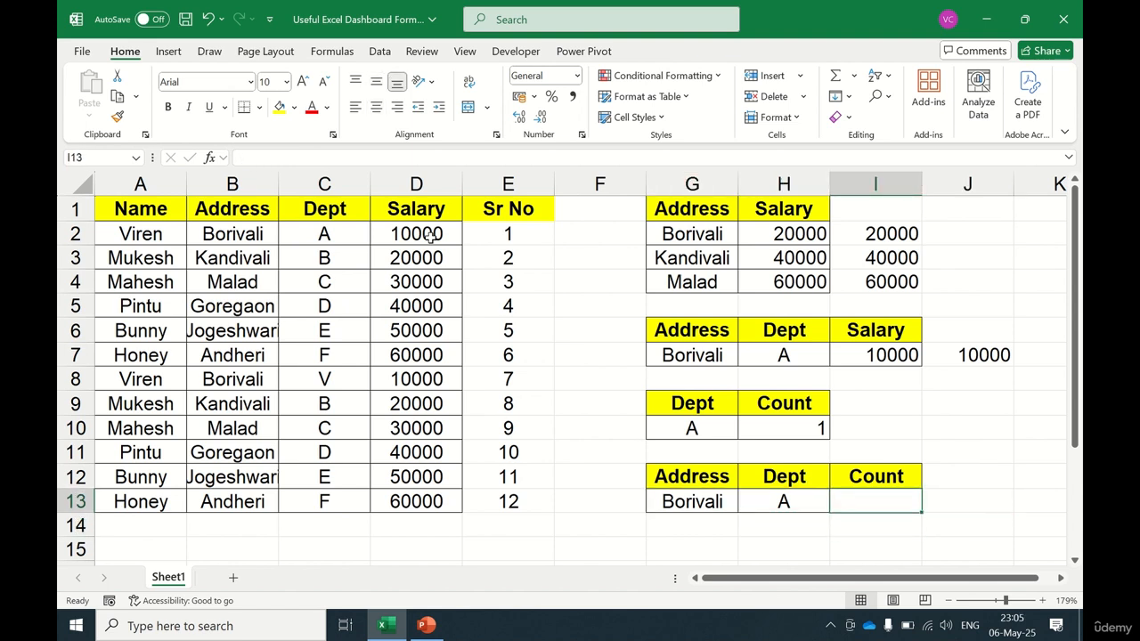
Step: Start a COUNTIFS formula in I13
key(Up)
key(Down)
text(=c)
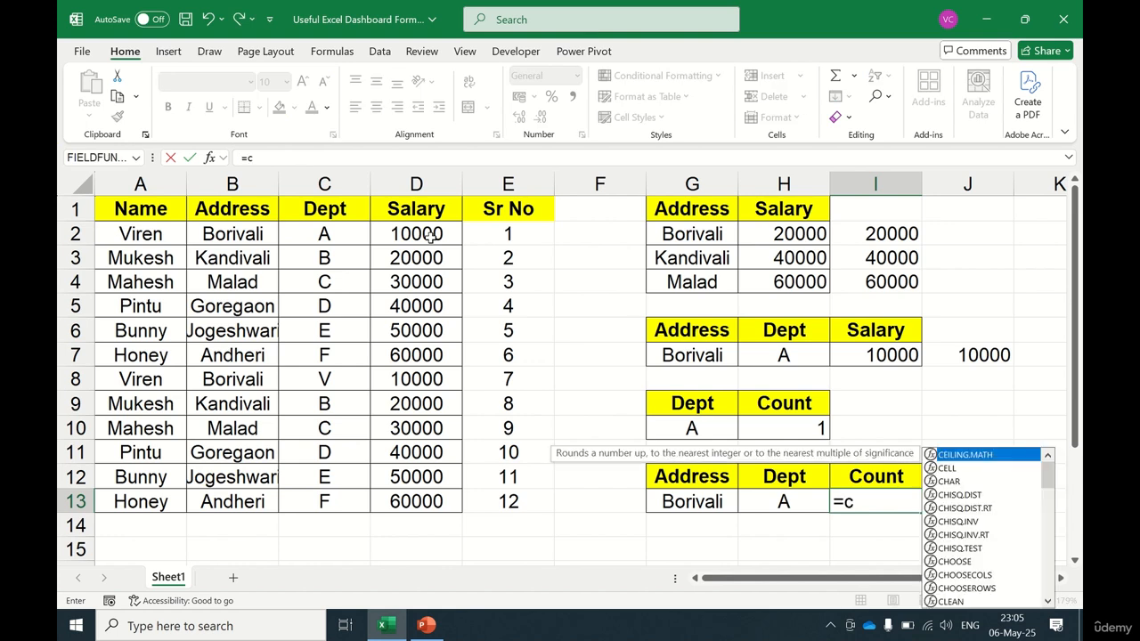
text(ount)
key(Down)
key(Down)
key(Down)
key(Down)
key(Tab)
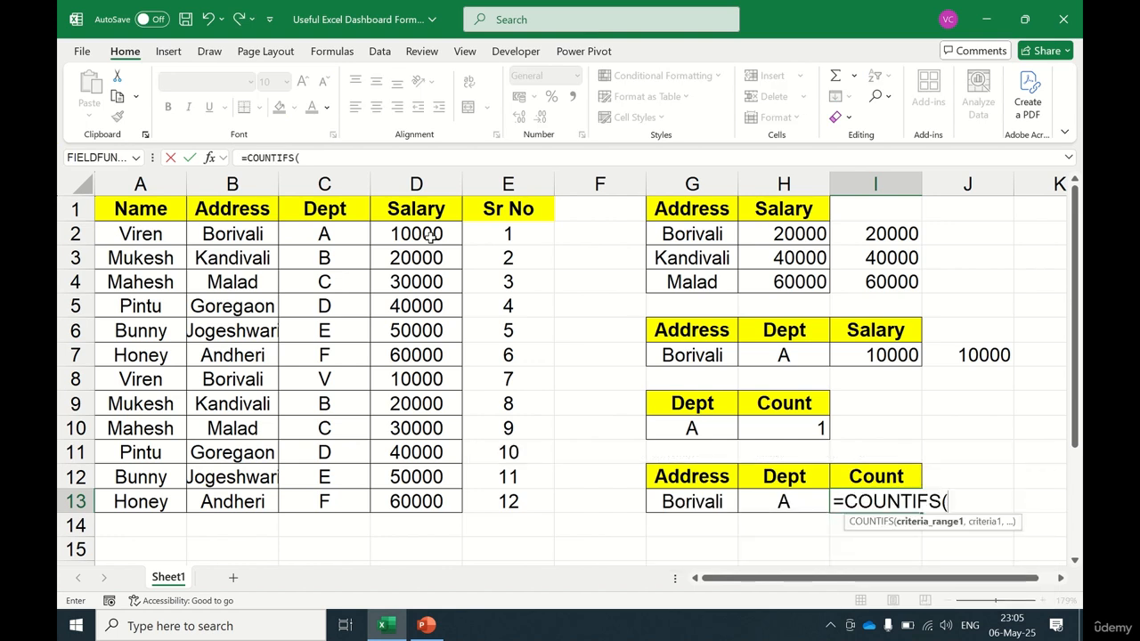
Step: Add the criteria range $B$2:$B$13 with criterion G13 to the COUNTIFS formula
key(Left)
key(Left)
key(Left)
key(Left)
key(Left)
key(Left)
key(ctrl+Up)
key(Left)
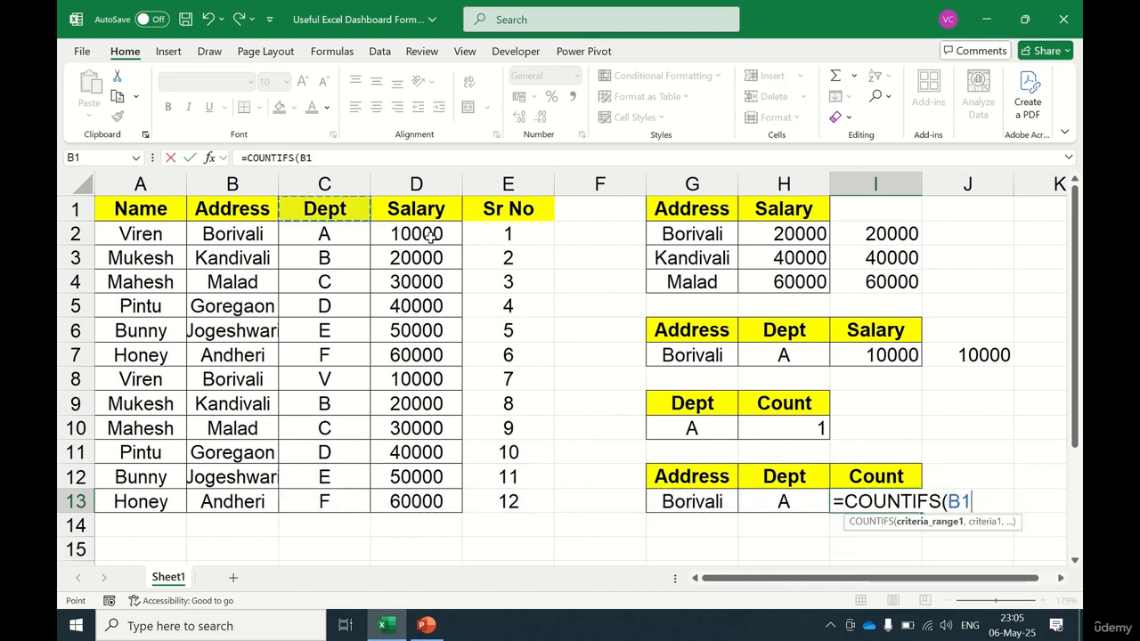
key(Down)
key(ctrl+shift+Down)
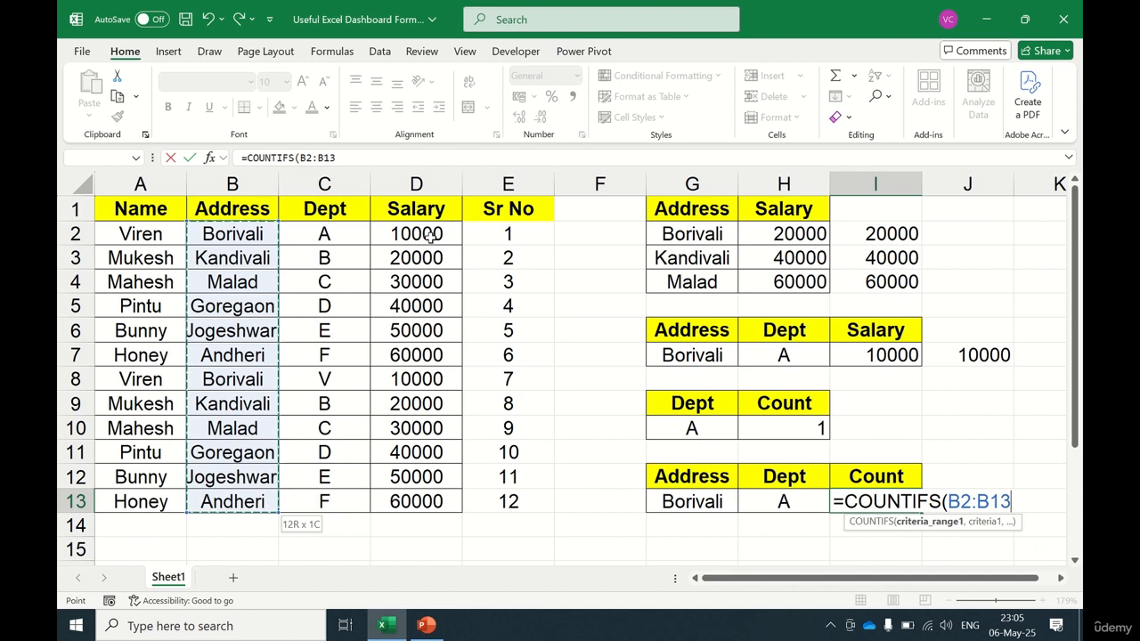
key(F4)
text(,)
key(Left)
key(Left)
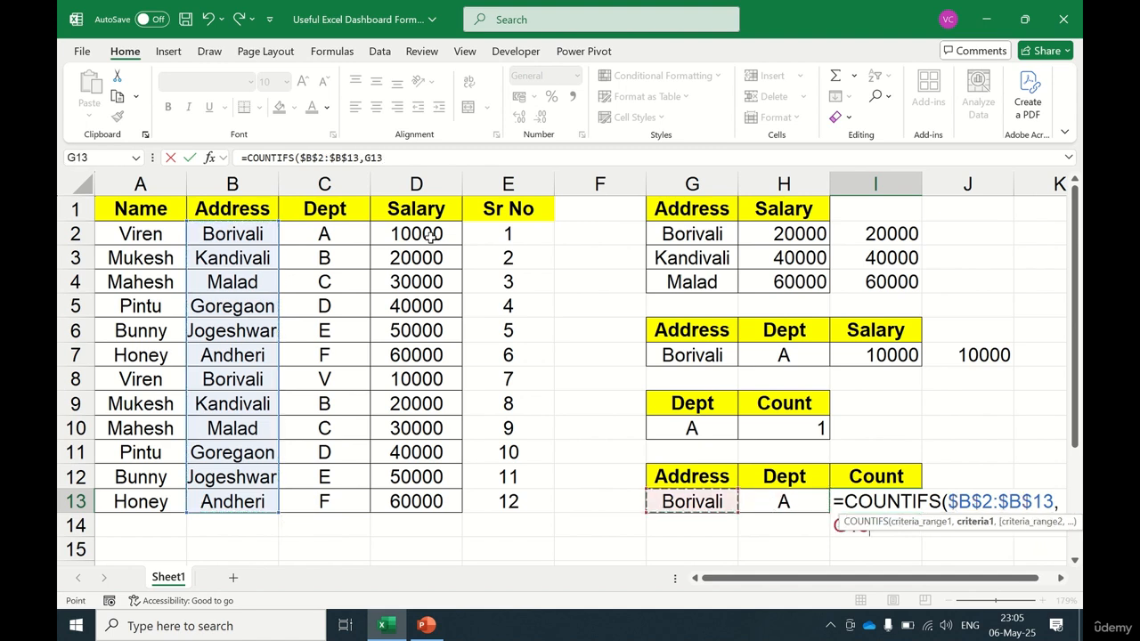
text(,)
Step: Add the criteria range $C$2:$C$13 with criterion H13 and enter the COUNTIFS formula
key(Left)
key(Left)
key(Left)
key(Left)
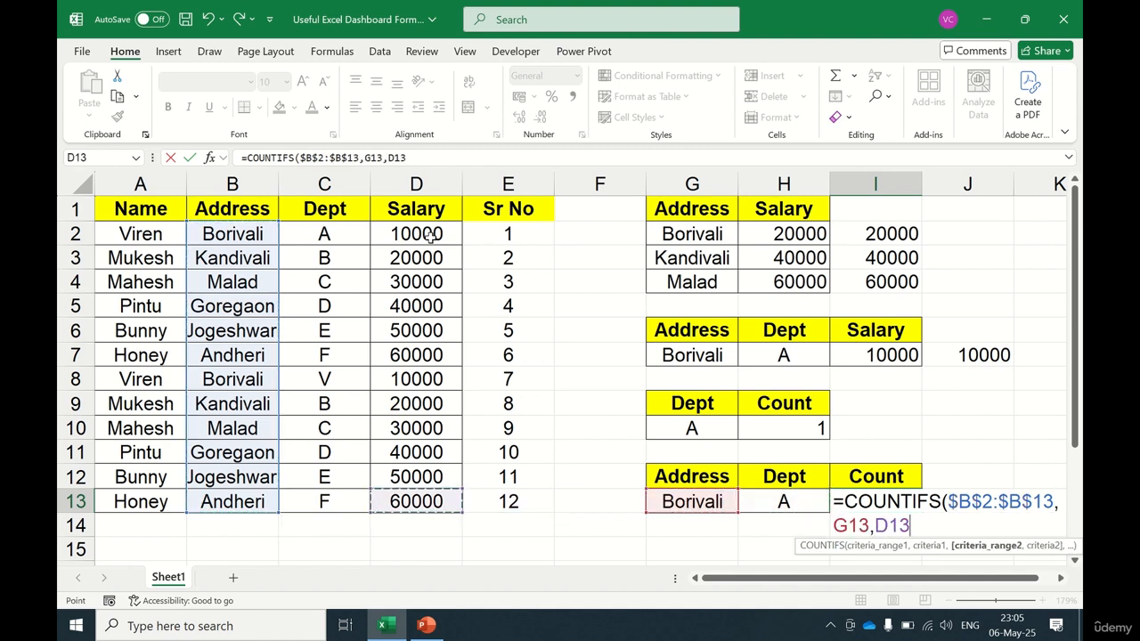
key(ctrl+Up)
key(Down)
key(ctrl+shift+Down)
key(F4)
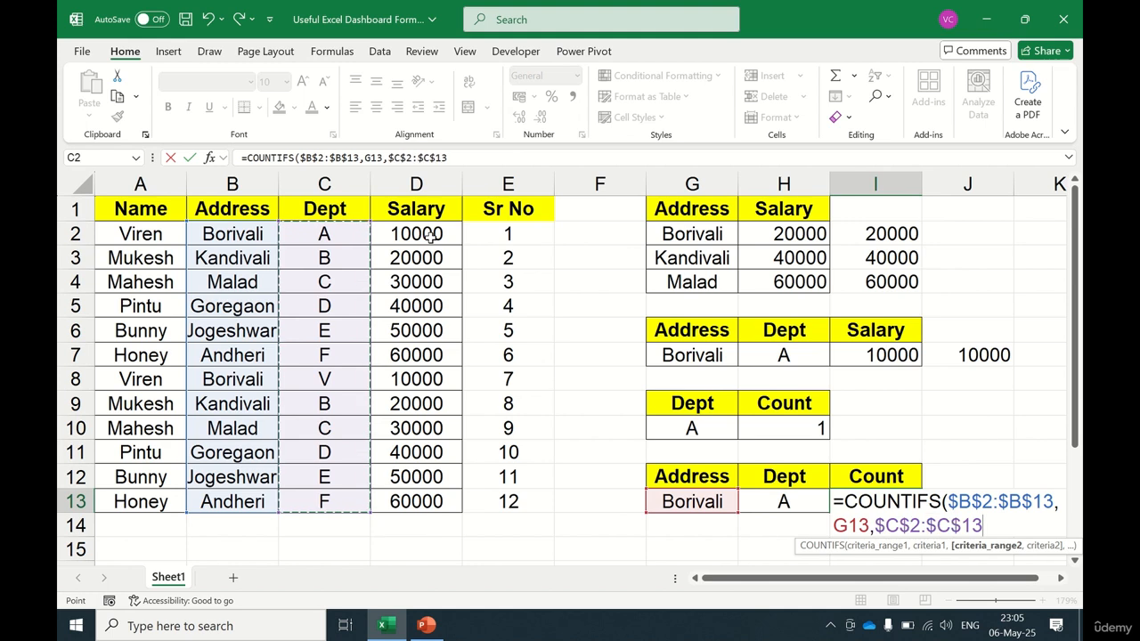
text(,)
key(Left)
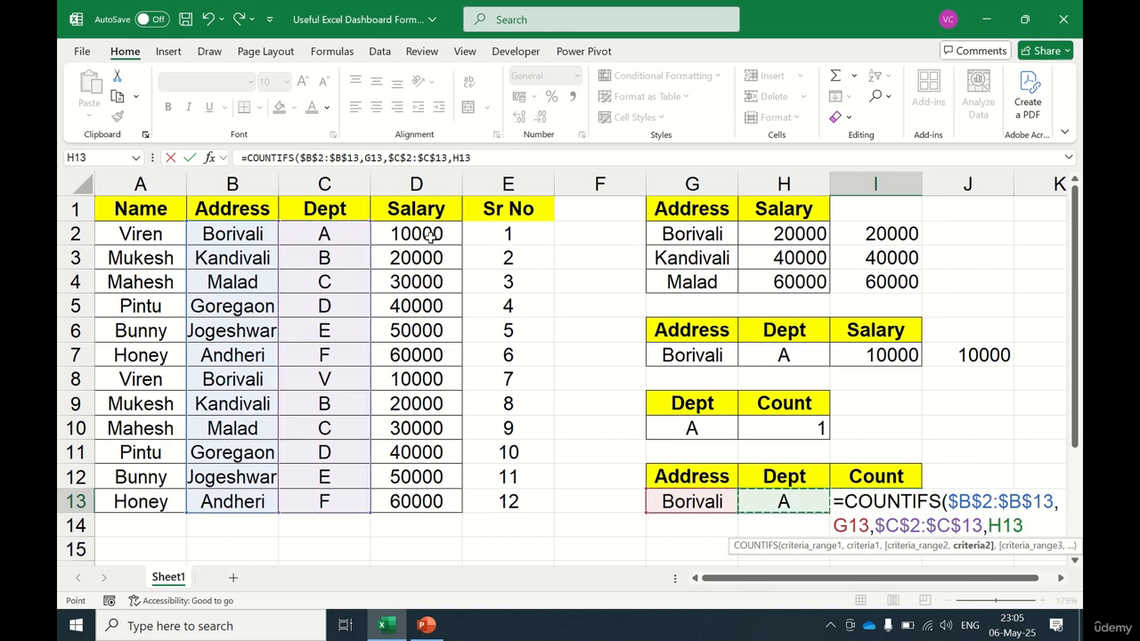
text())
key(ctrl+Return)
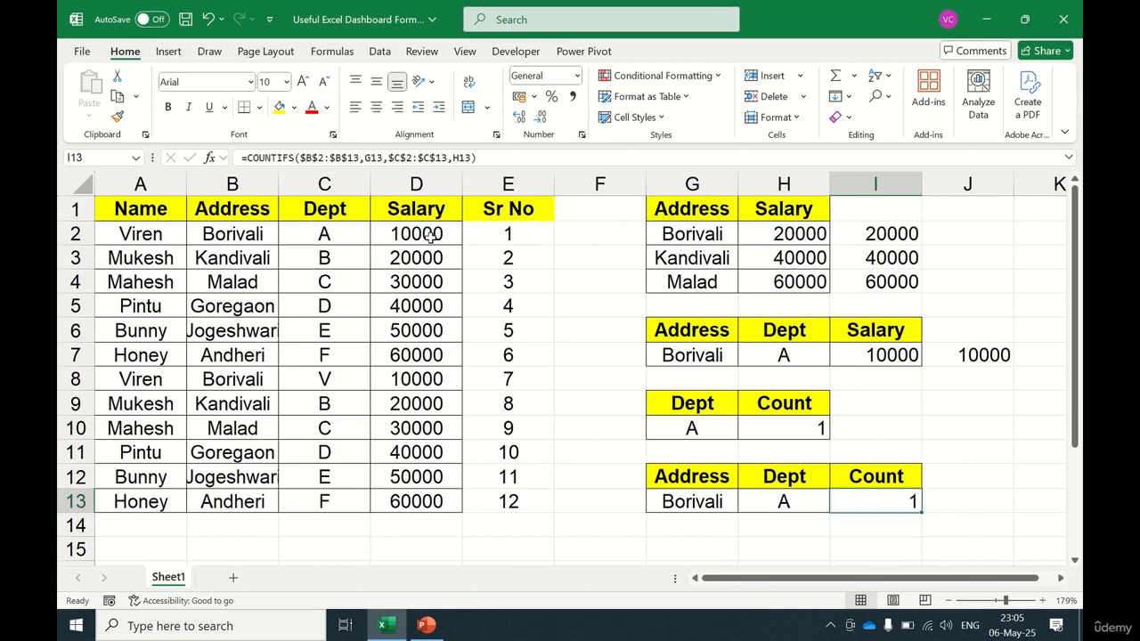
Step: Change the department in C8 to A
key(Left)
key(Left)
key(shift+Right)
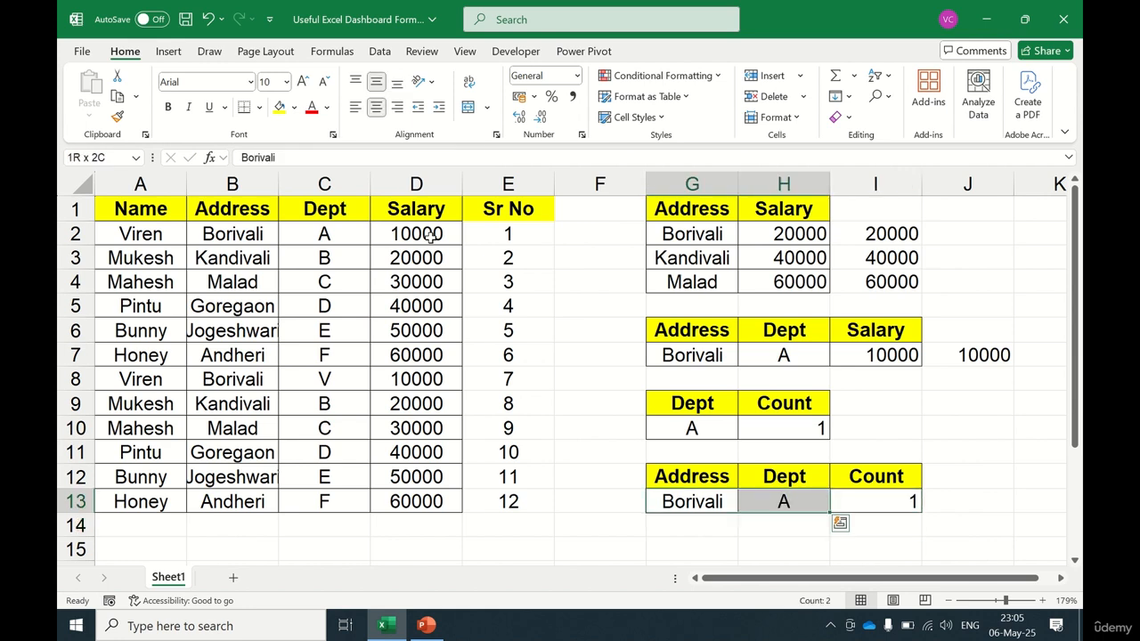
key(Left)
key(Left)
key(Left)
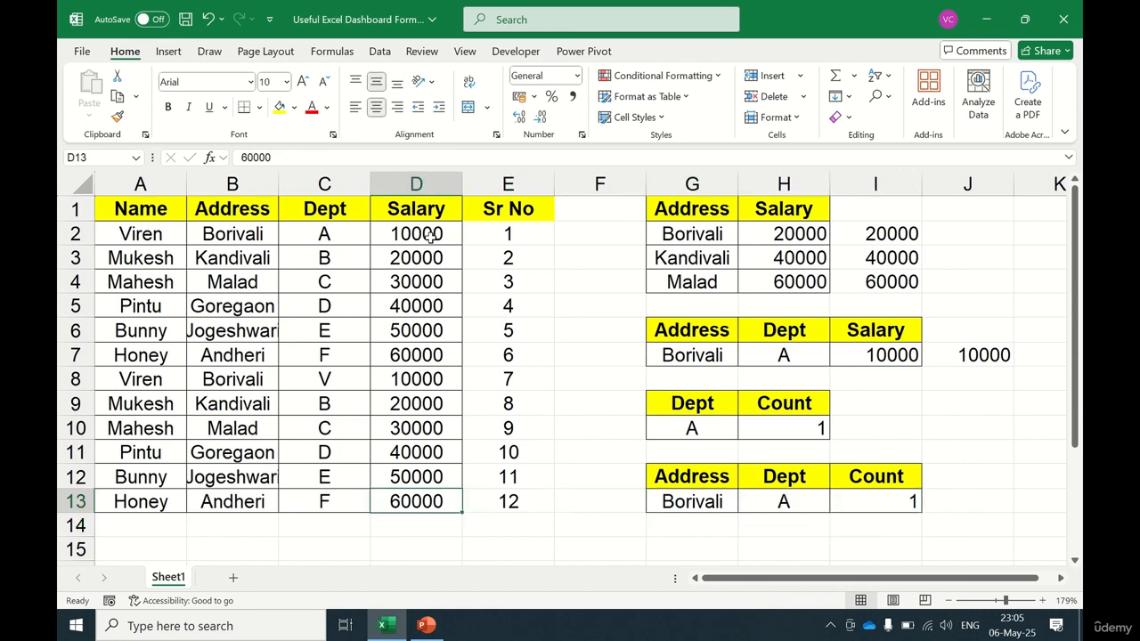
key(Up)
key(Up)
key(Up)
key(Up)
key(Left)
key(Up)
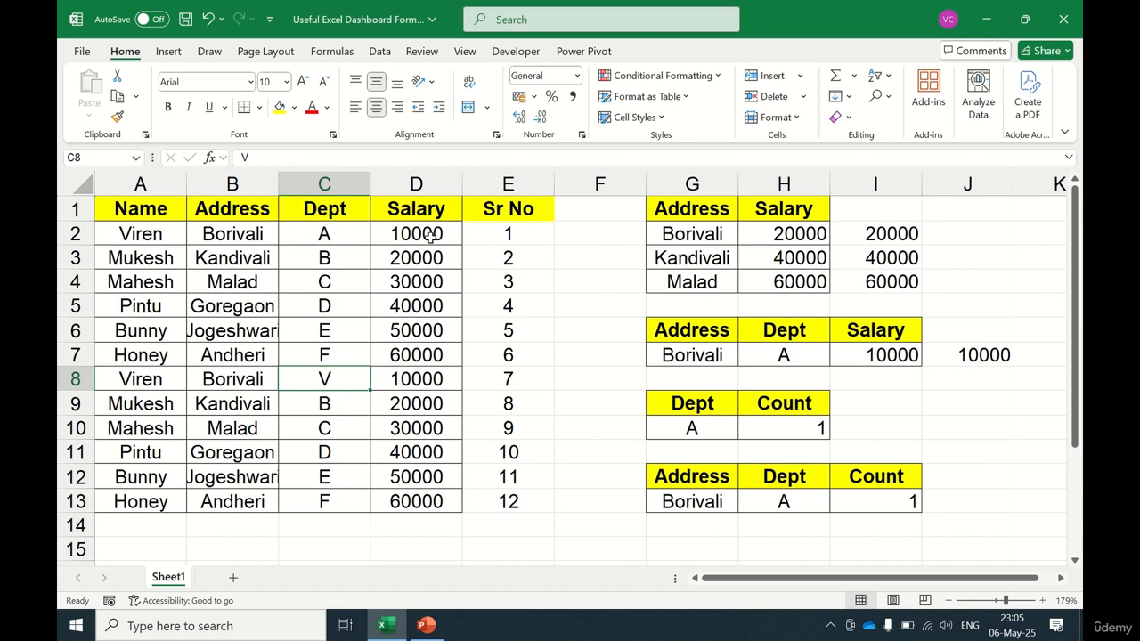
text(A)
key(Return)
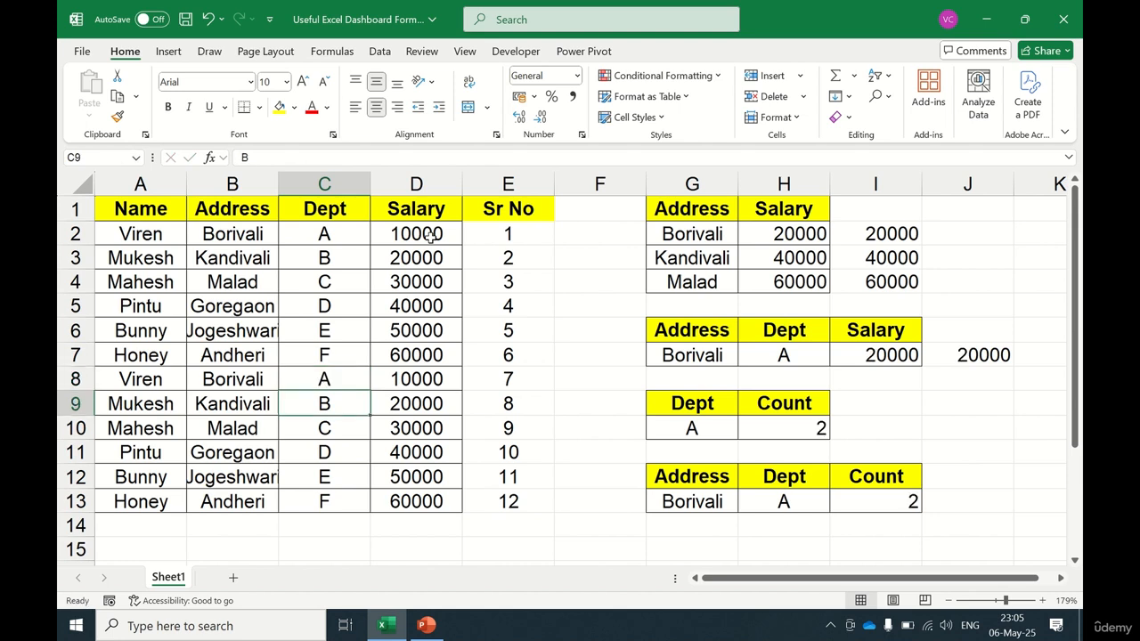
Step: Check the updated count and salary results in the summary tables
click(903, 501)
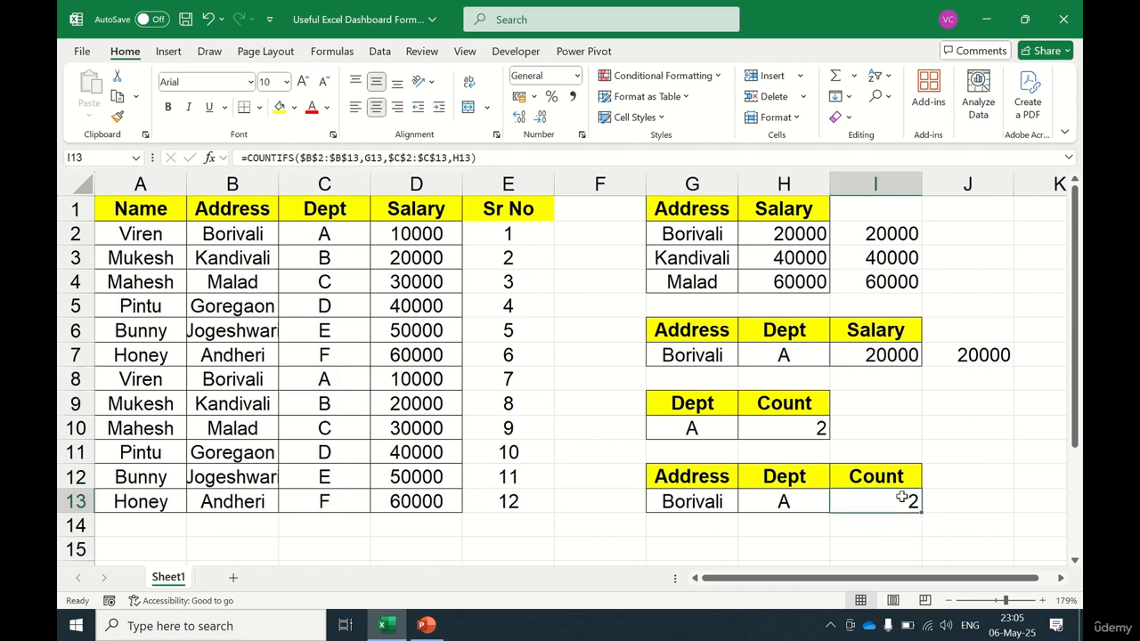
click(690, 431)
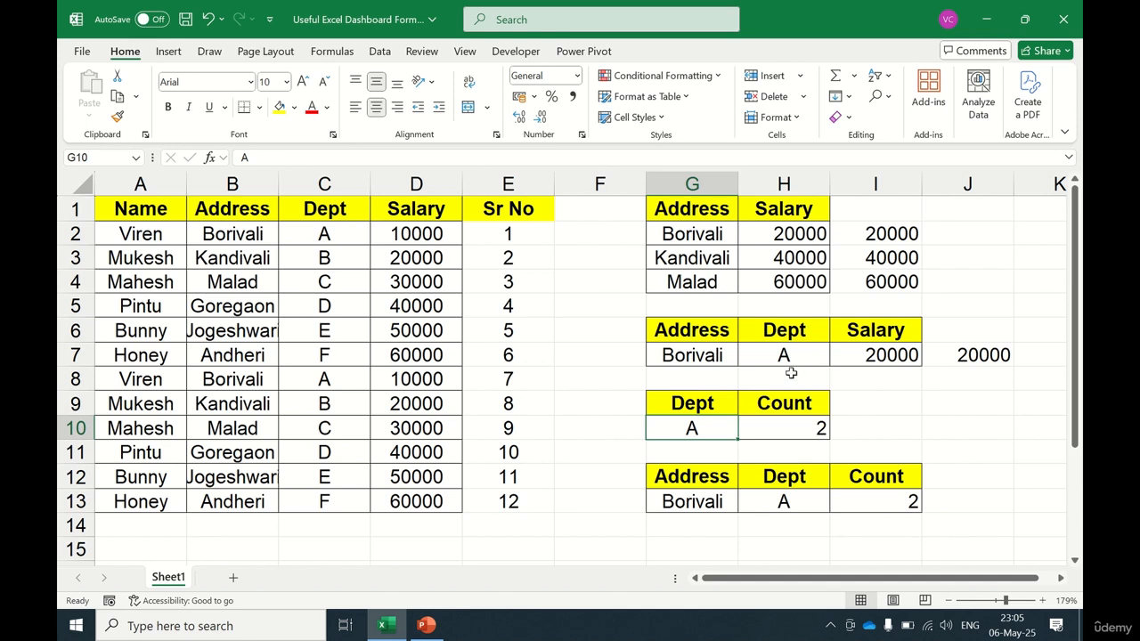
click(791, 373)
click(854, 304)
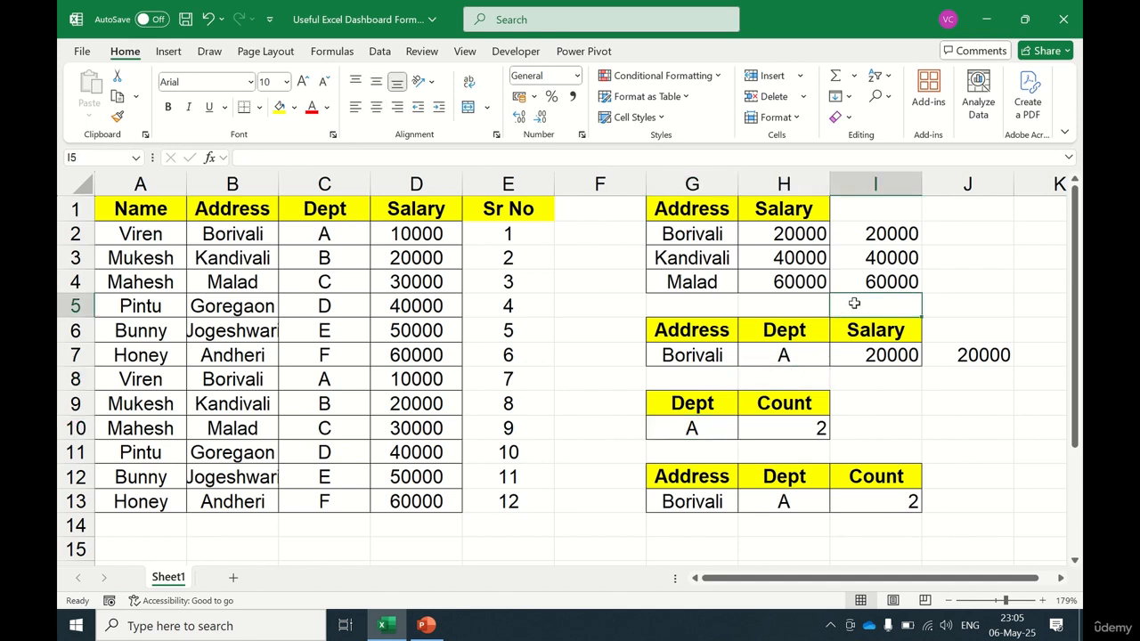